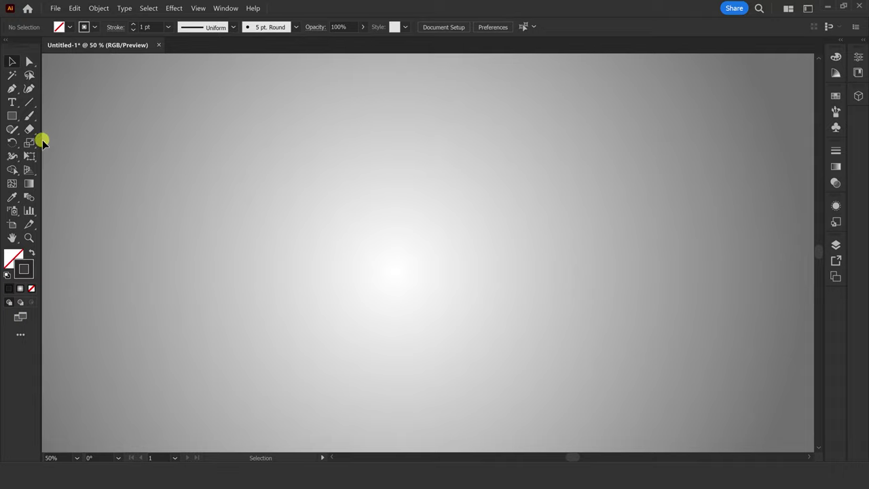
Draw a large circle centred on the artboard and nudge it slightly lower
left_click(11, 115)
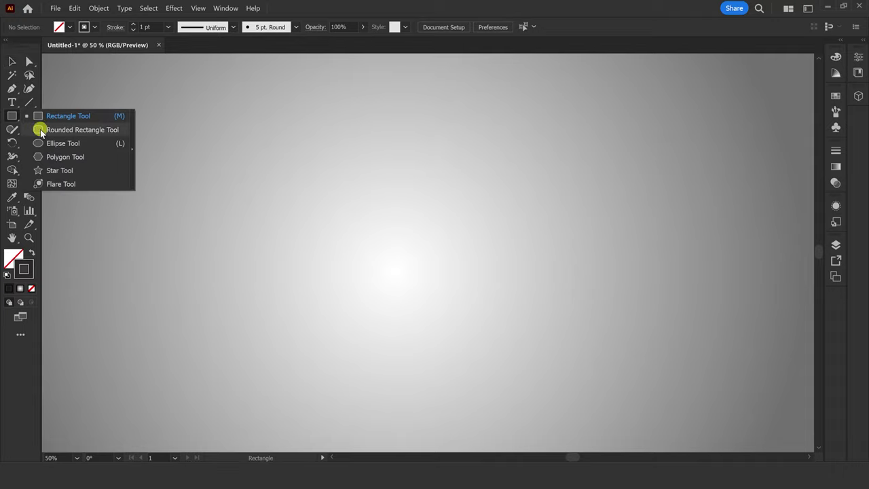
left_click_drag(410, 242, 563, 393)
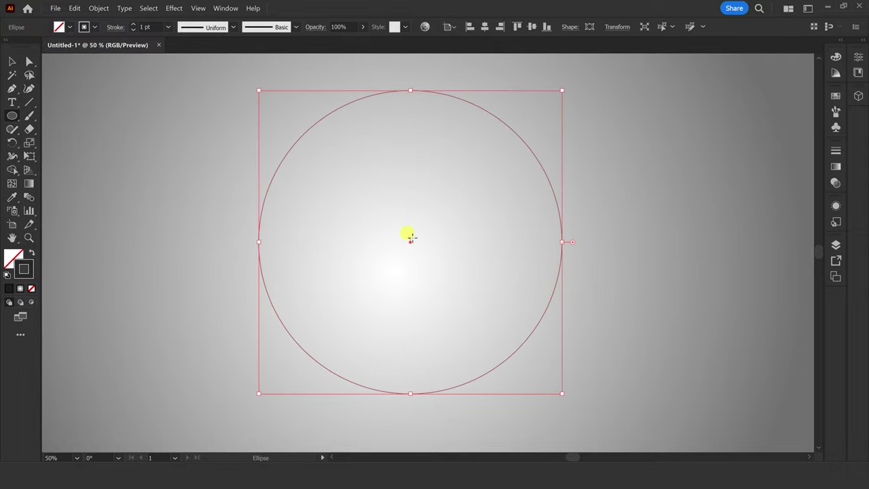
key("v")
left_click_drag(411, 240, 410, 248)
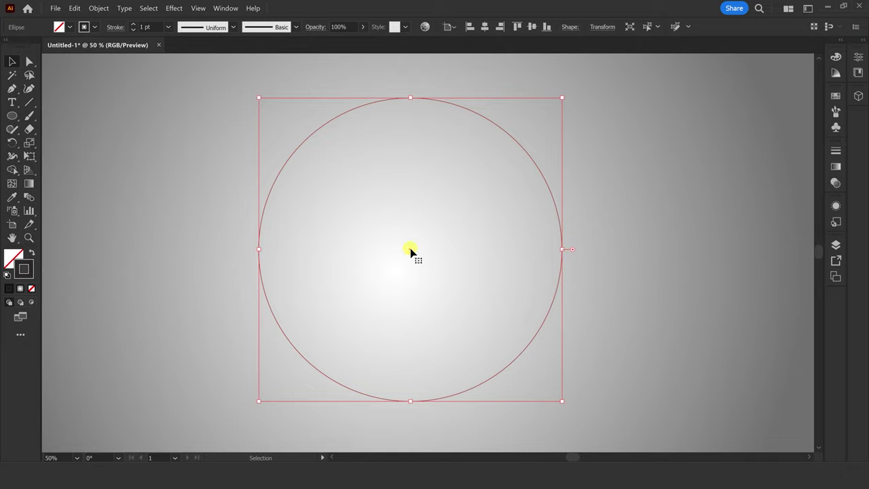
left_click(29, 117)
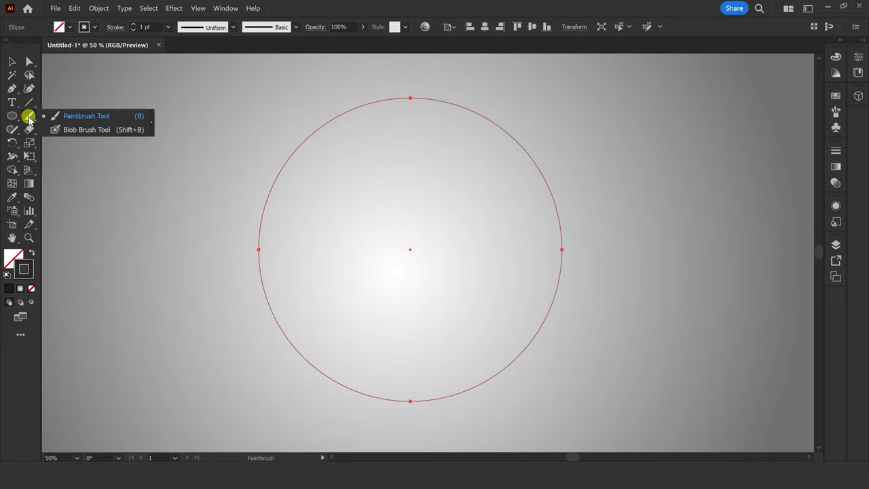
With the Knife tool, cut wavy lines across the circle's top and middle
left_click(28, 129)
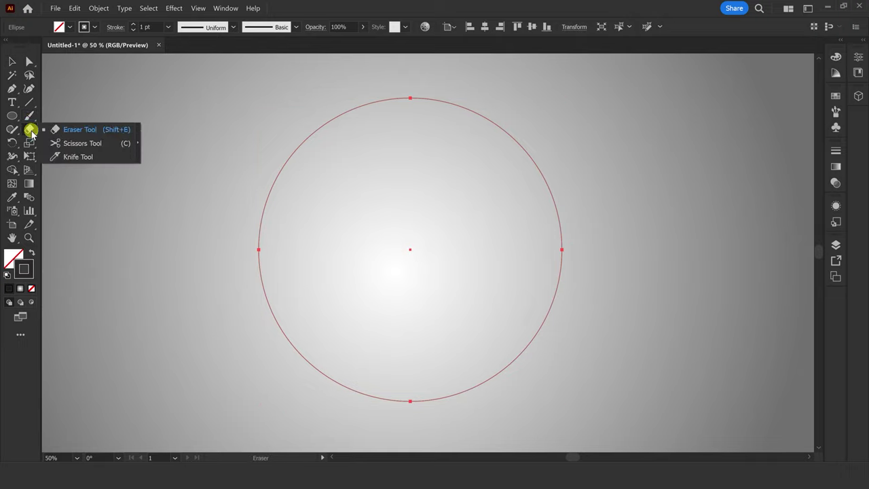
left_click(74, 156)
mouse_move(228, 170)
left_mouse_down()
mouse_move(442, 163)
mouse_move(549, 86)
left_mouse_up()
left_click_drag(239, 269, 618, 179)
key("ctrl+z")
left_click_drag(229, 265, 600, 165)
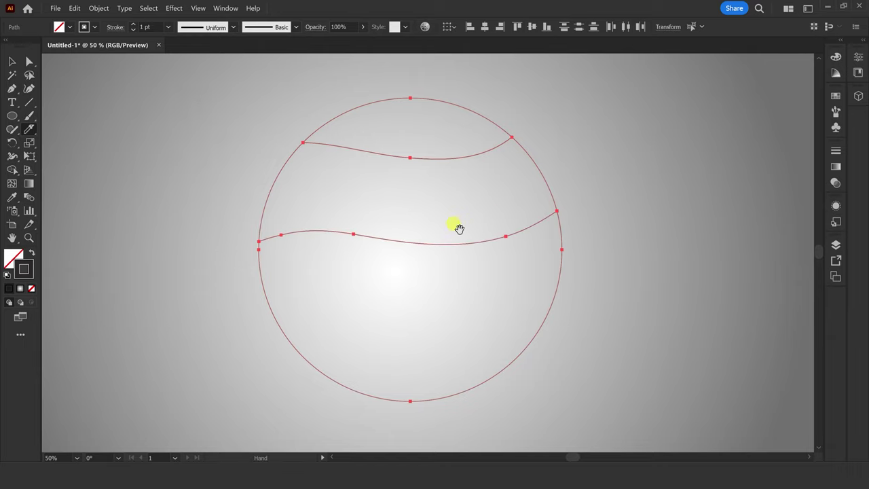
Cut a third wavy line across the circle's lower part, then deselect the circle
left_click_drag(459, 229, 435, 184)
left_click_drag(202, 258, 595, 318)
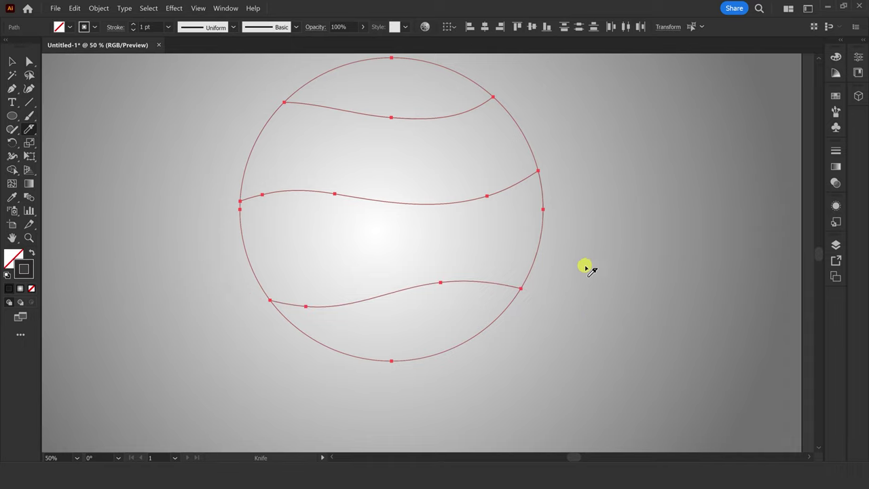
left_click_drag(537, 205, 539, 226)
key("v")
left_click(568, 142)
right_click(563, 121)
left_click(141, 116)
left_click(21, 104)
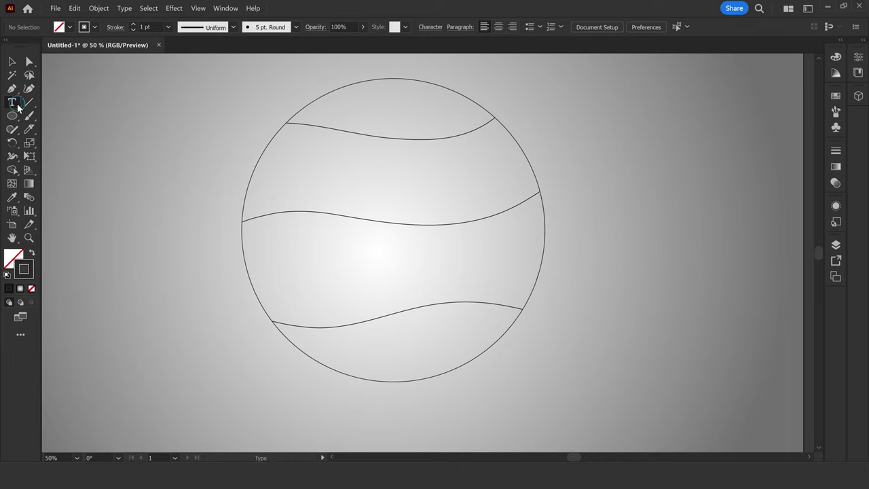
Type 'EASY LESSONS INTERESTING TIPS' as a text line near the circle's top left
left_click(150, 163)
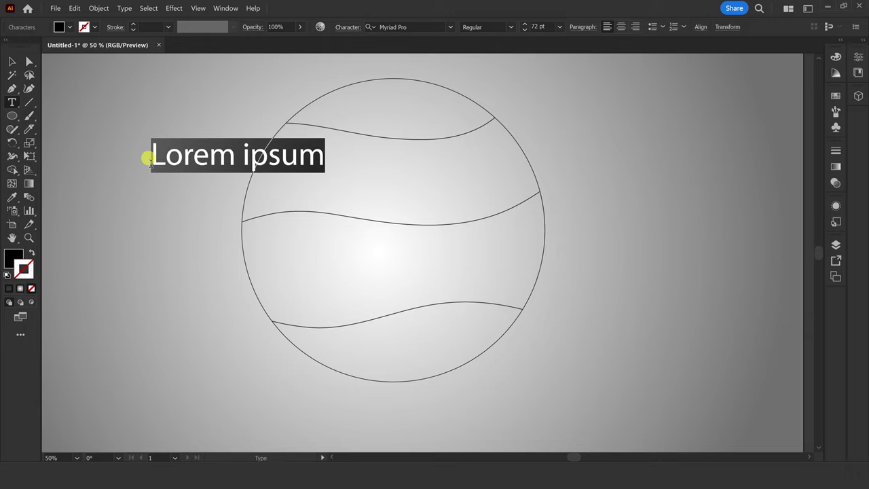
type("Ш")
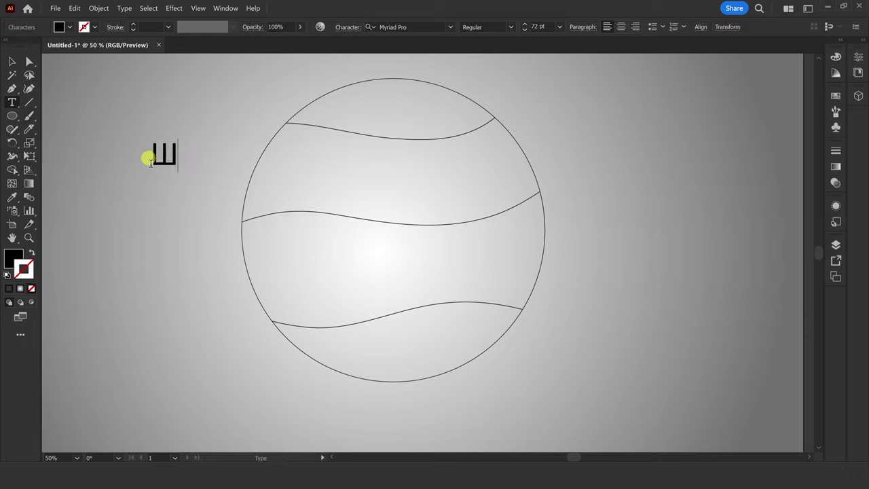
key("BackSpace")
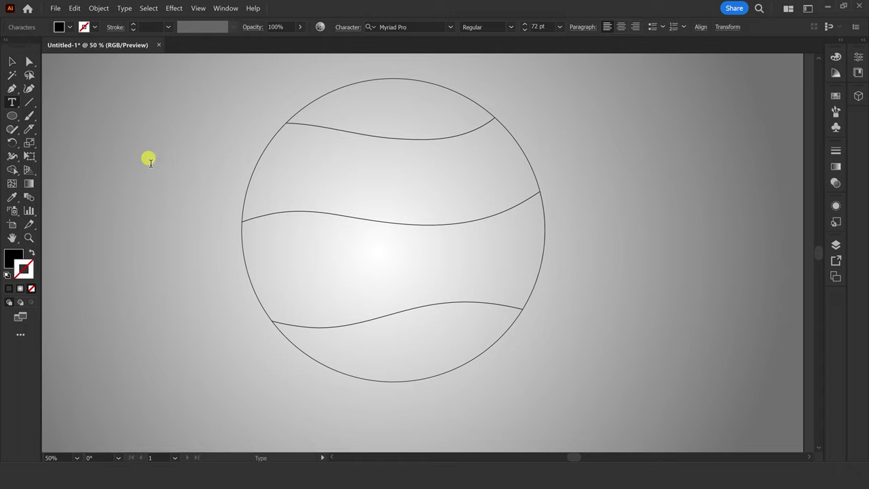
left_click(14, 105)
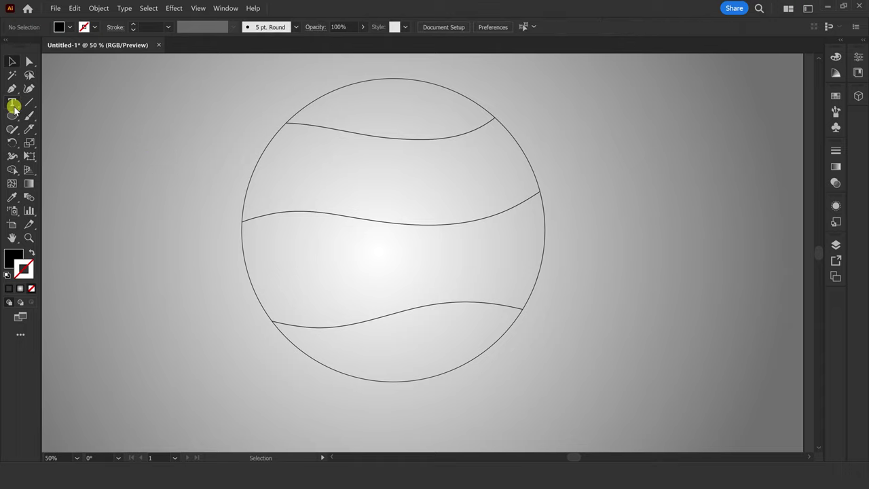
left_click(157, 156)
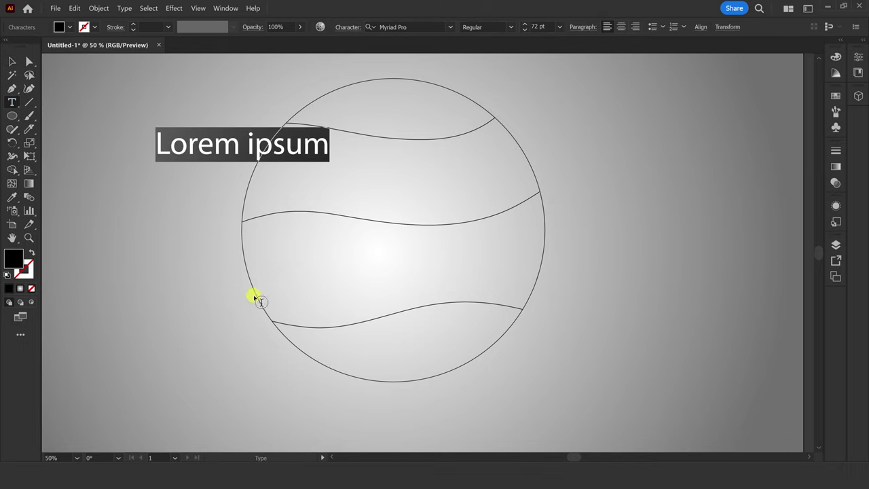
type("EAS")
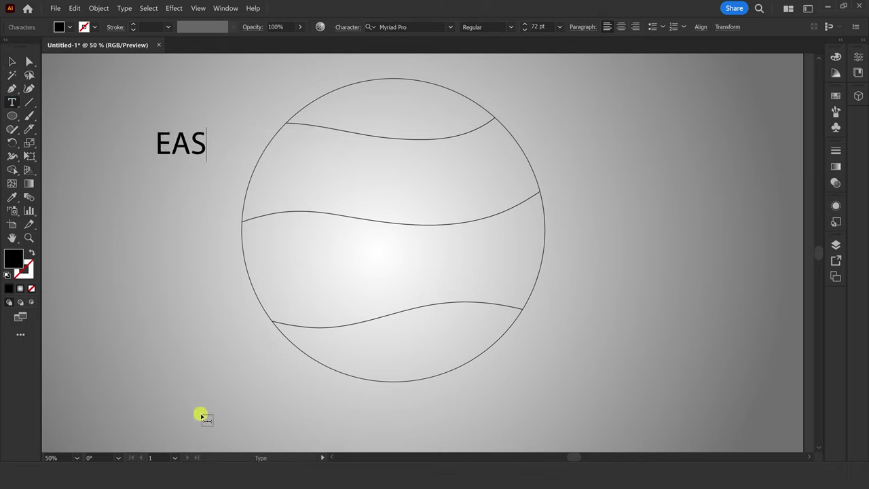
type("Y LESS")
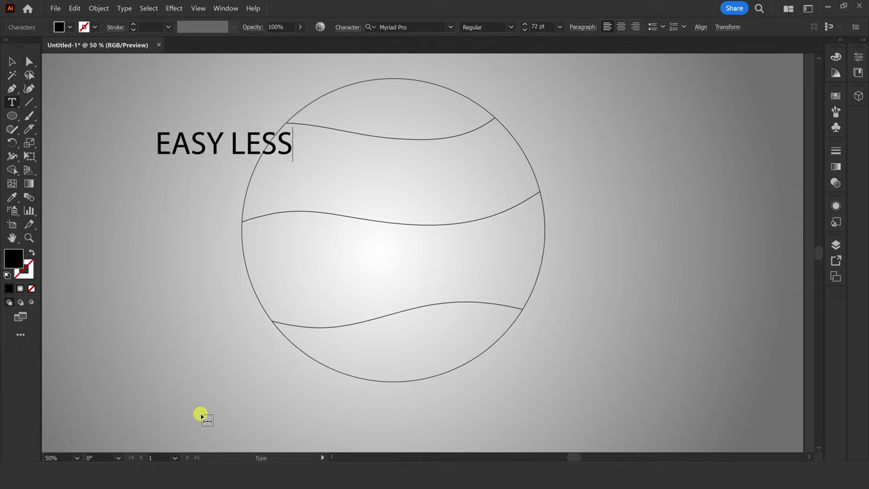
type("ONS ")
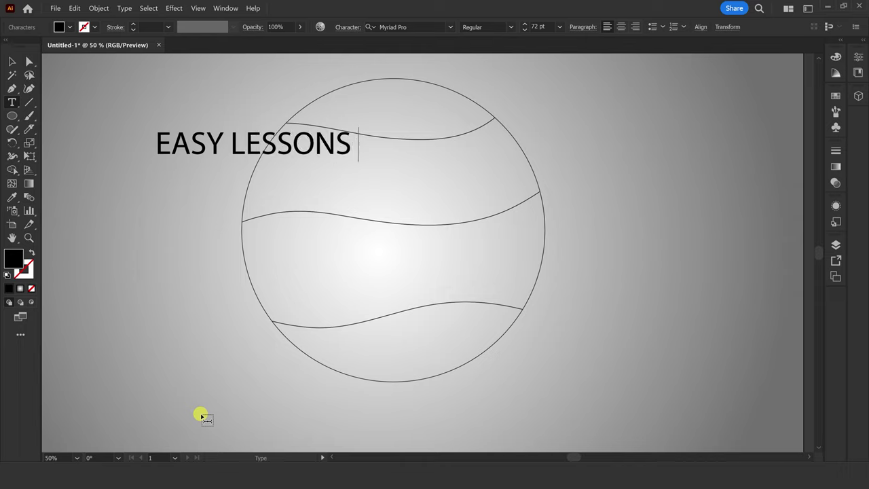
type("INTERESTIN")
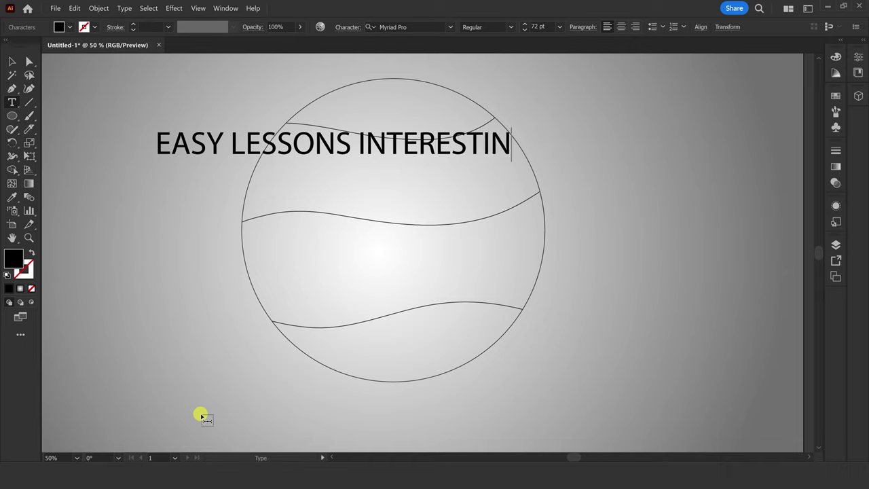
type("G TIP")
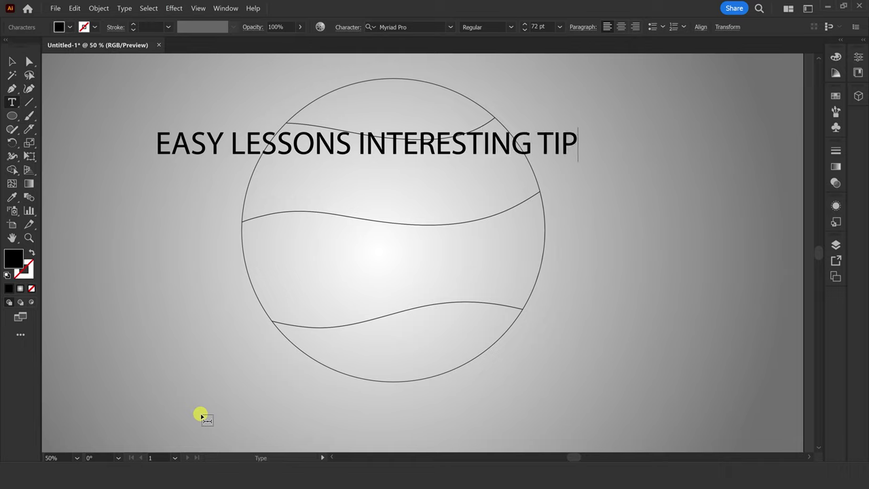
type("S")
Set the text in the Impact font and move it below the circle
left_click(11, 62)
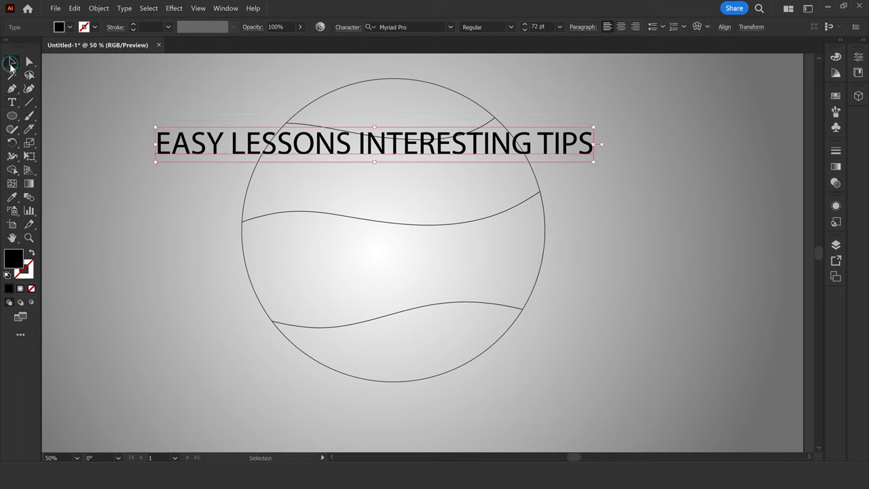
left_click(450, 28)
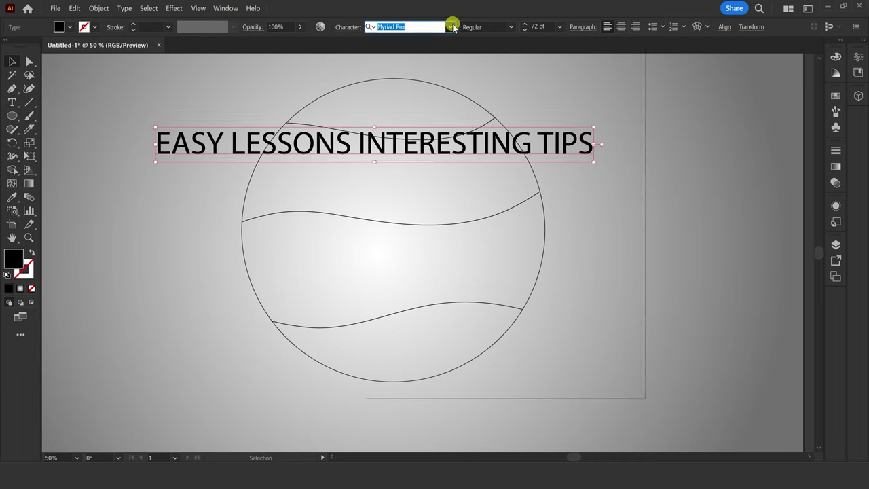
scroll(613, 170, "down", 1)
scroll(611, 173, "down", 4)
scroll(590, 197, "down", 3)
left_click(563, 254)
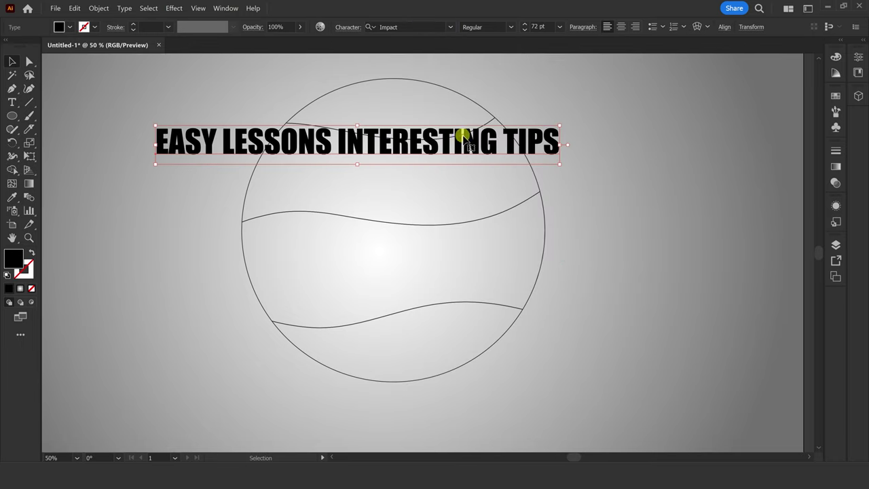
left_click_drag(409, 147, 498, 384)
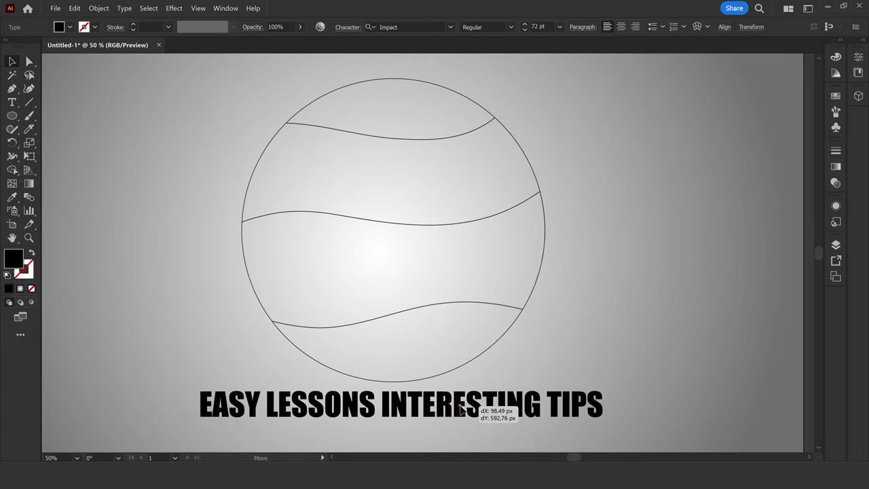
Expand the text into outline shapes and ungroup it into separate letters
right_click(435, 405)
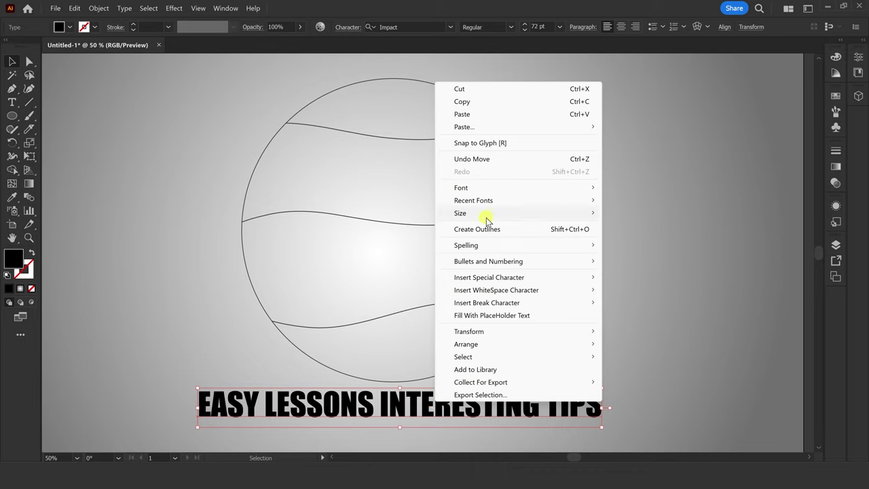
left_click(661, 235)
right_click(519, 408)
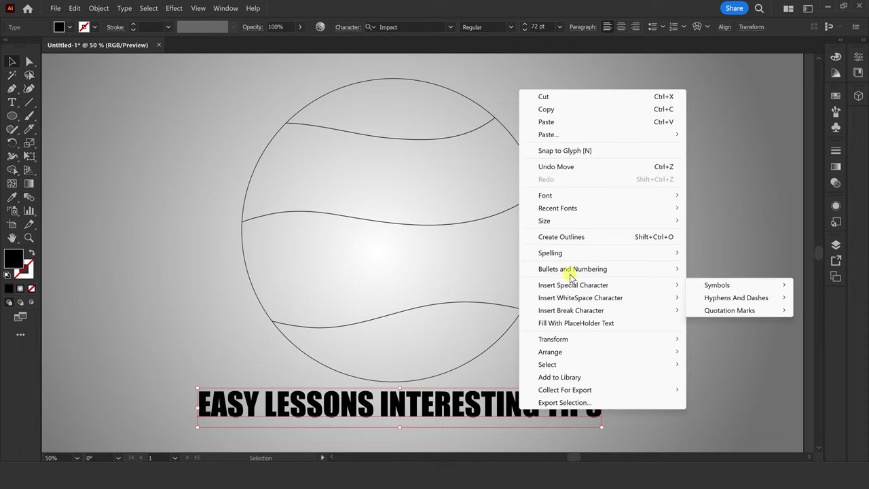
left_click(96, 8)
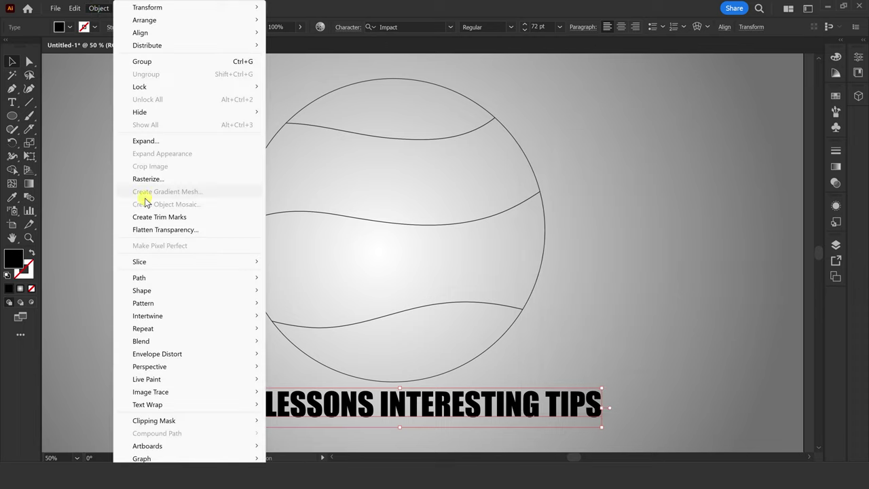
left_click(163, 143)
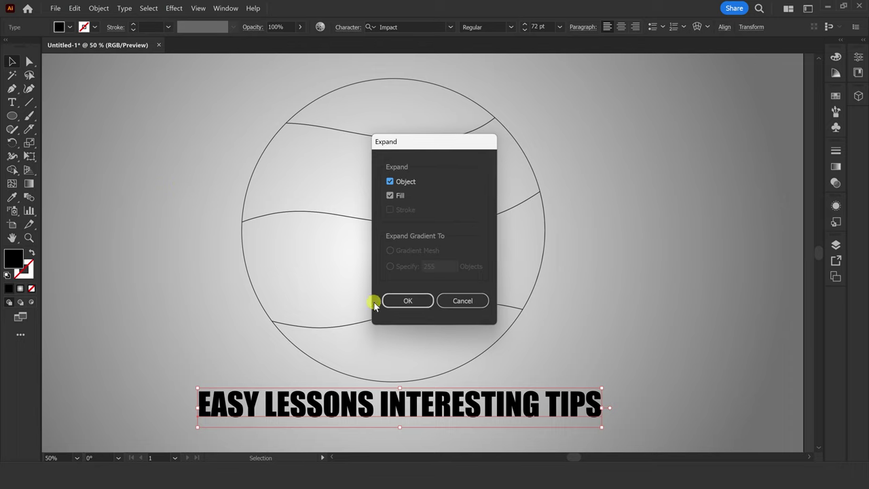
left_click(400, 300)
right_click(428, 406)
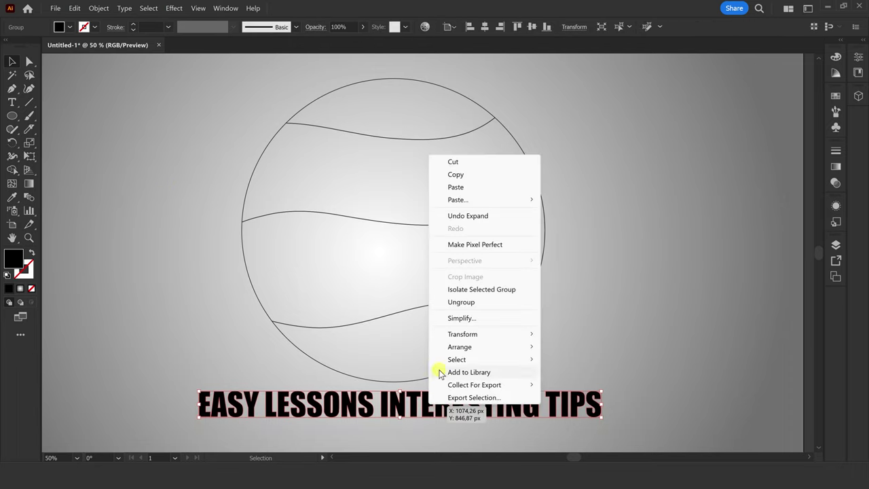
left_click(450, 301)
left_click(558, 324)
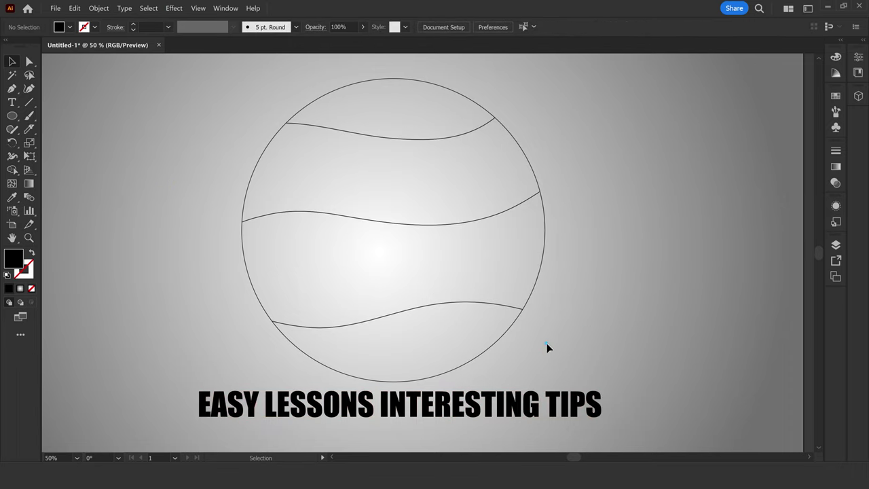
left_click(253, 412)
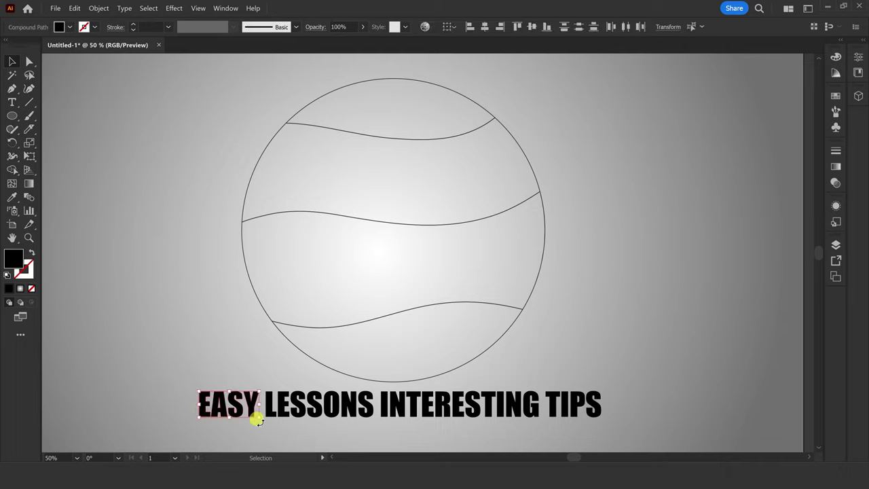
Group EASY, then place EASY, LESSONS, INTERESTING and TIPS in the four bands, top to bottom
key("ctrl+g")
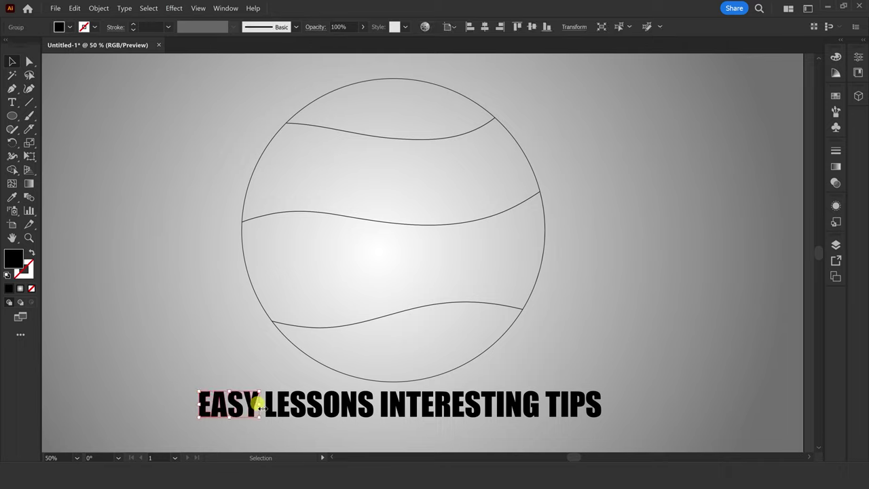
left_click_drag(252, 404, 408, 110)
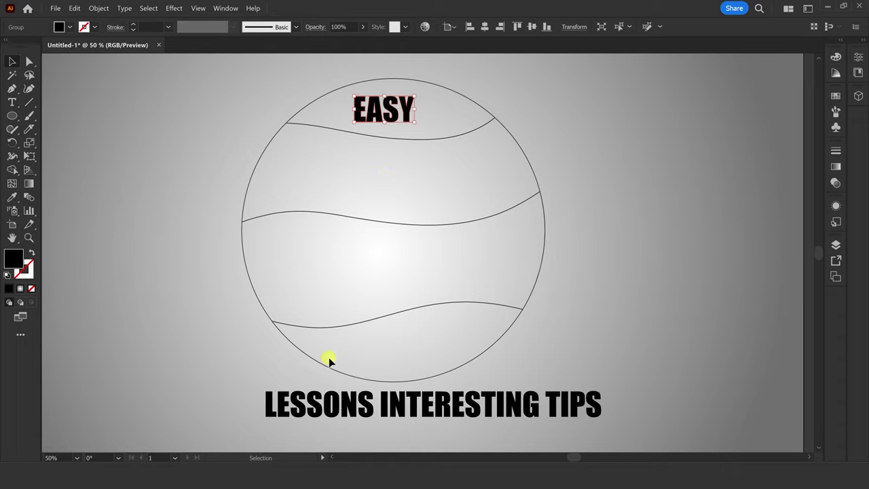
left_click(374, 419)
left_click(341, 401)
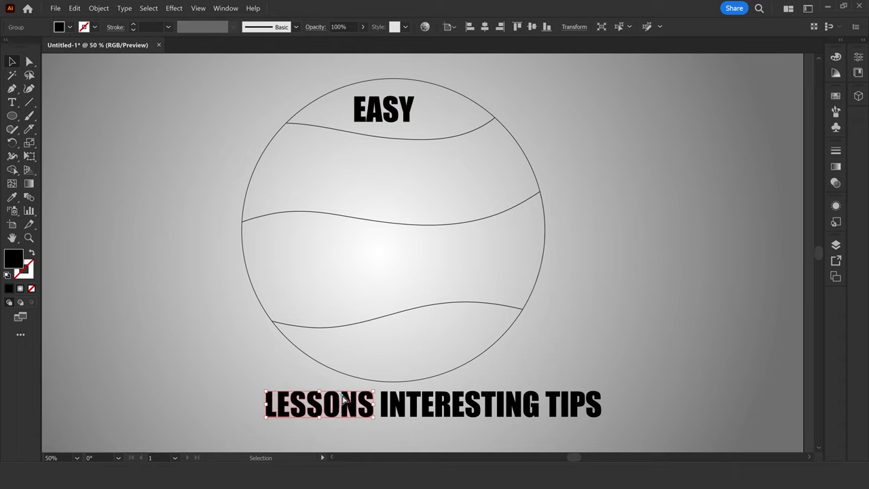
left_click_drag(343, 399, 414, 180)
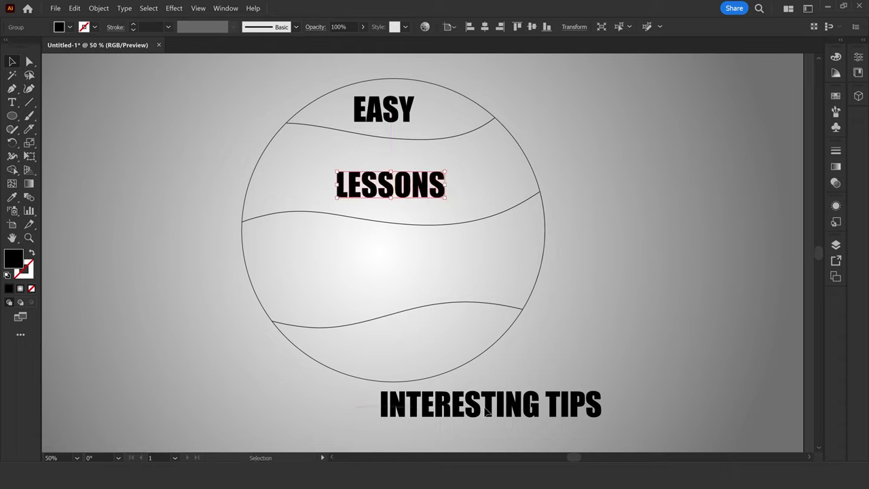
left_click(534, 413)
left_click_drag(514, 410, 449, 271)
left_click_drag(577, 402, 393, 351)
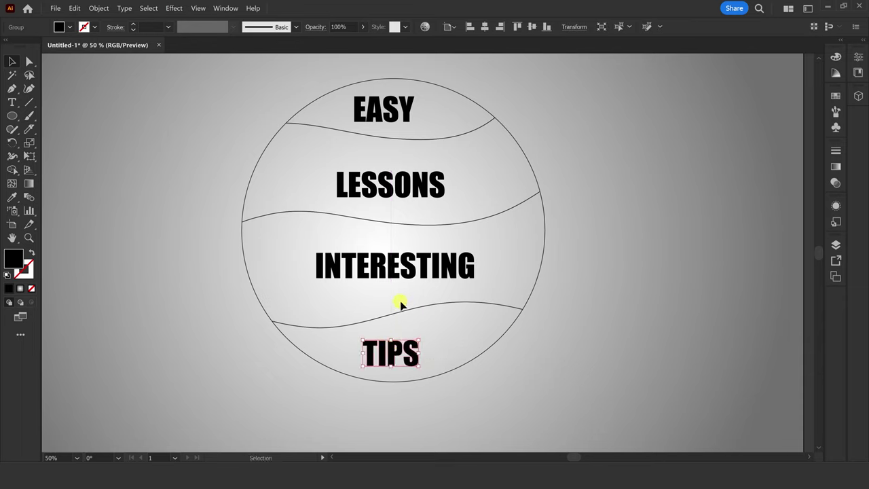
left_click(394, 273, "shift")
left_click(388, 184, "shift")
Send all four words behind the band curves
left_click(378, 113, "shift")
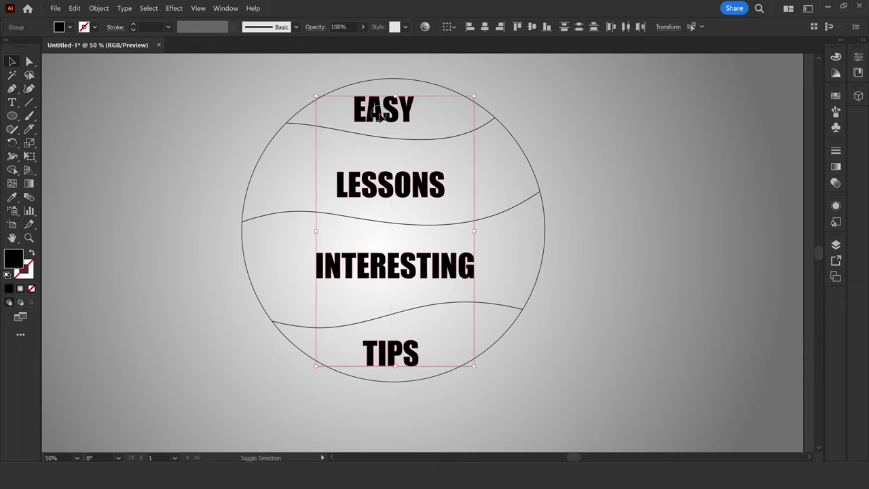
left_click(99, 8)
mouse_move(145, 19)
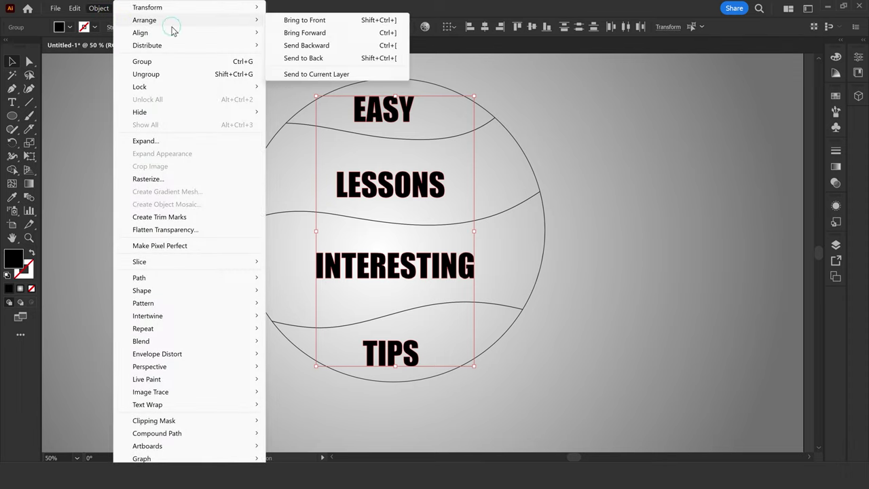
left_click(286, 61)
left_click(331, 84)
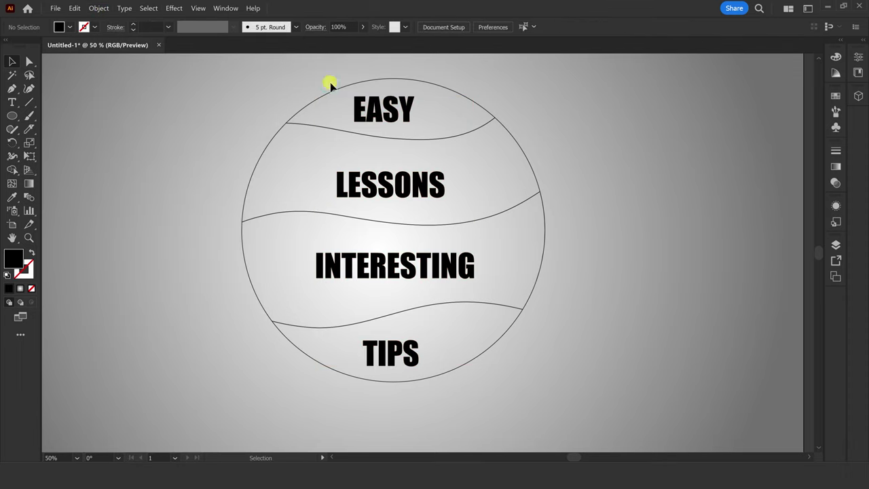
Envelope-distort EASY and LESSONS into the top two bands using Make with Top Object
left_click(394, 116)
left_click(99, 8)
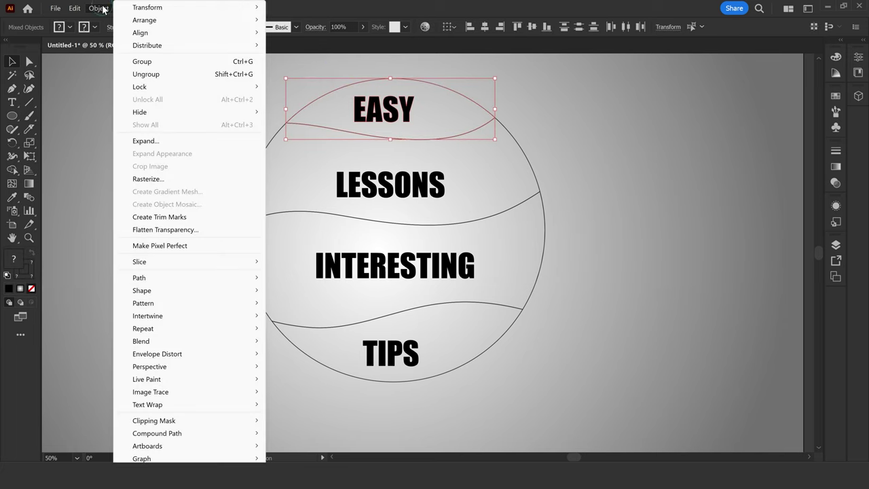
mouse_move(157, 354)
left_click(327, 379)
left_click(247, 170)
left_click_drag(382, 187, 278, 136)
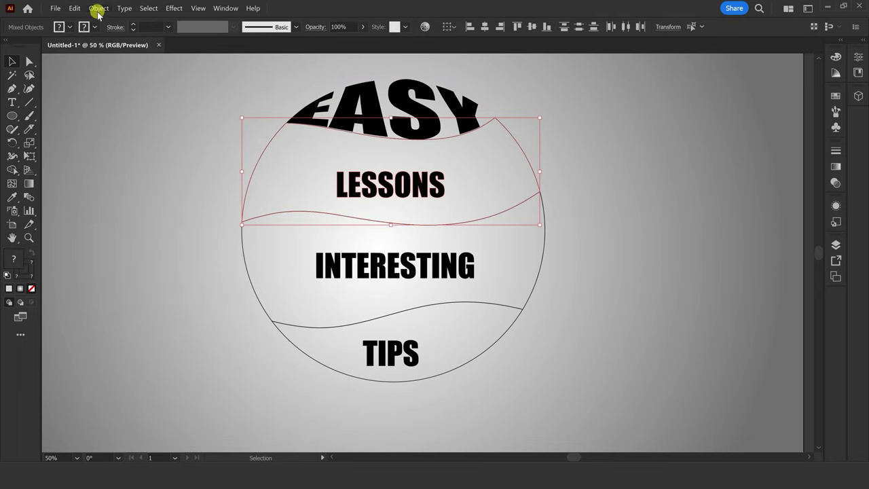
left_click(99, 9)
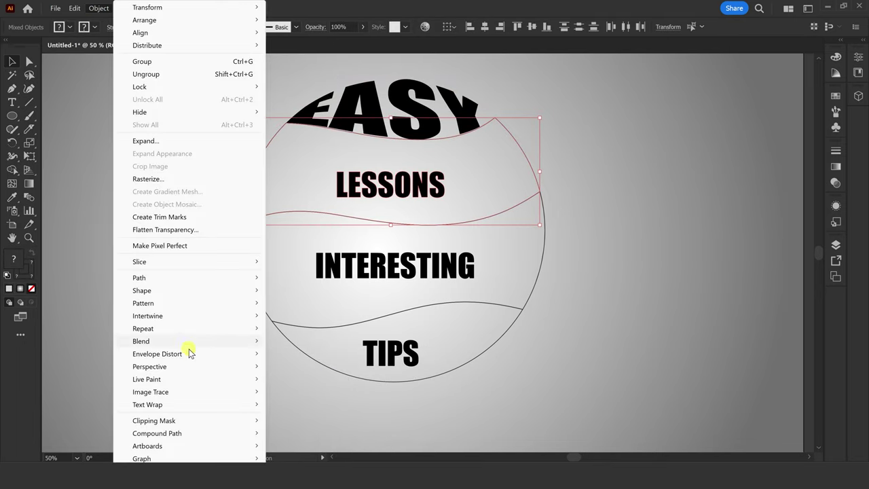
mouse_move(157, 354)
left_click(326, 385)
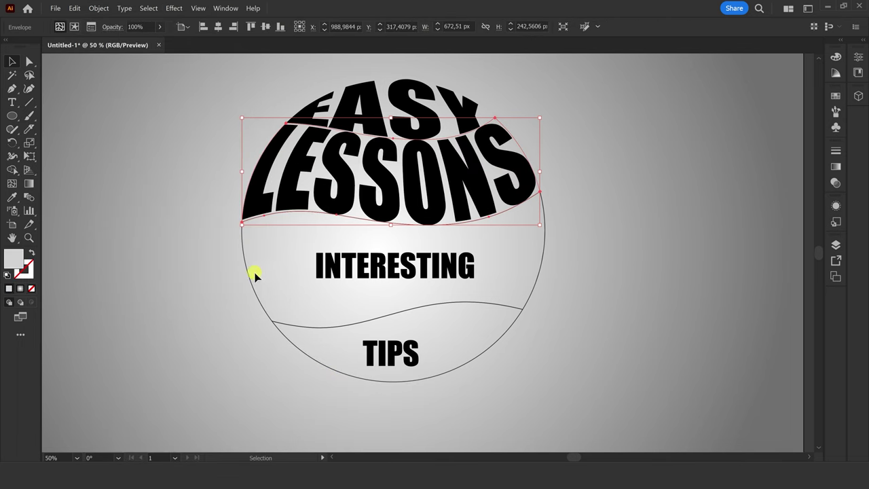
Warp INTERESTING and TIPS into the middle and bottom bands, then clear the selection
left_click(351, 282)
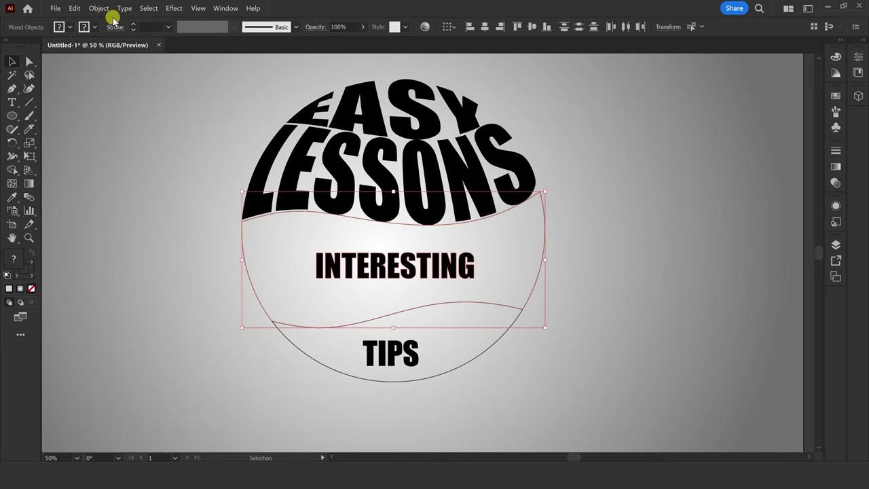
left_click(100, 8)
mouse_move(157, 354)
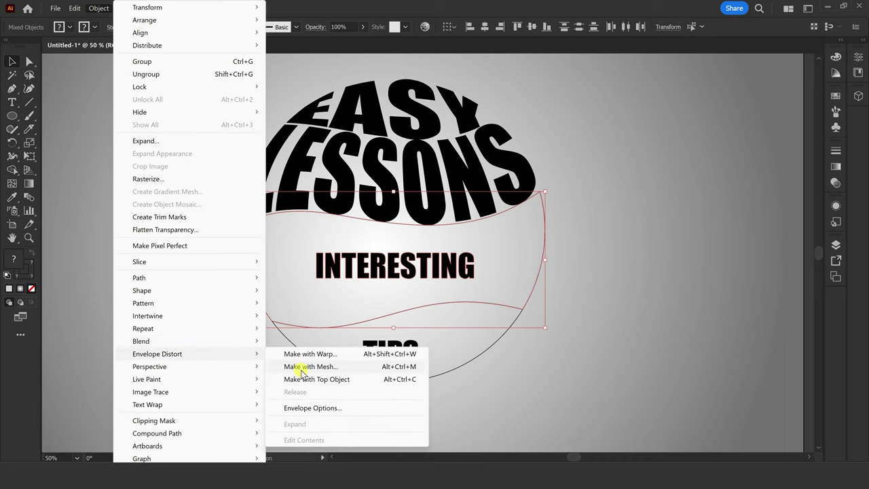
left_click(305, 379)
left_click(406, 403)
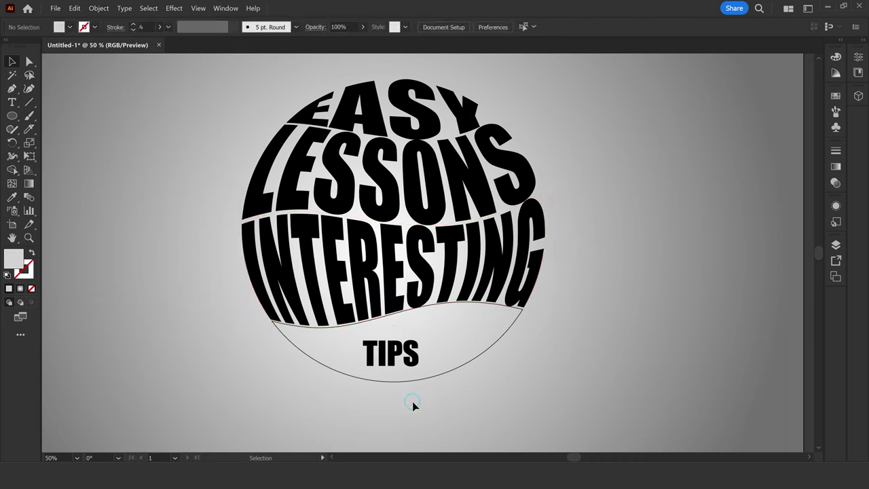
left_click(389, 350)
left_click(100, 9)
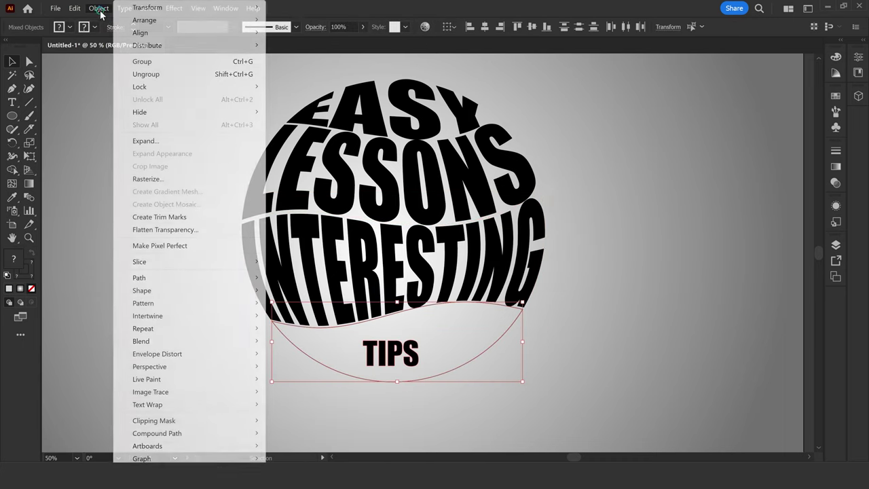
mouse_move(158, 354)
left_click(319, 380)
right_click(568, 330)
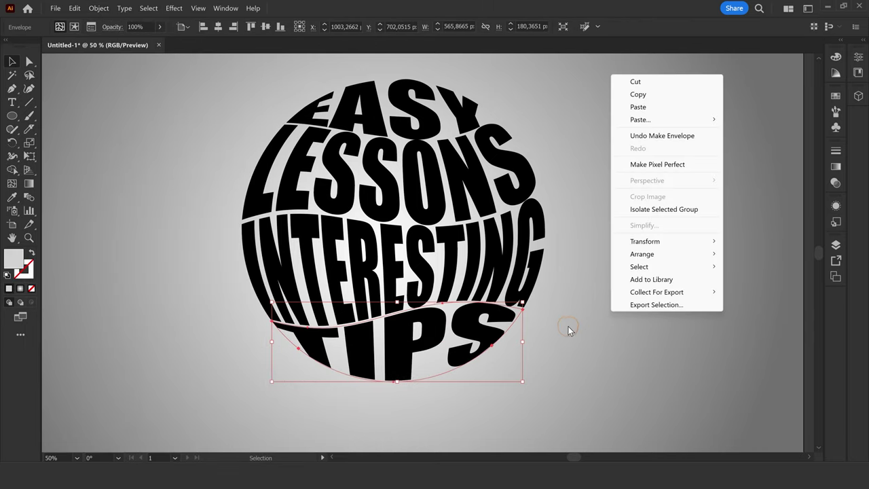
left_click(620, 380)
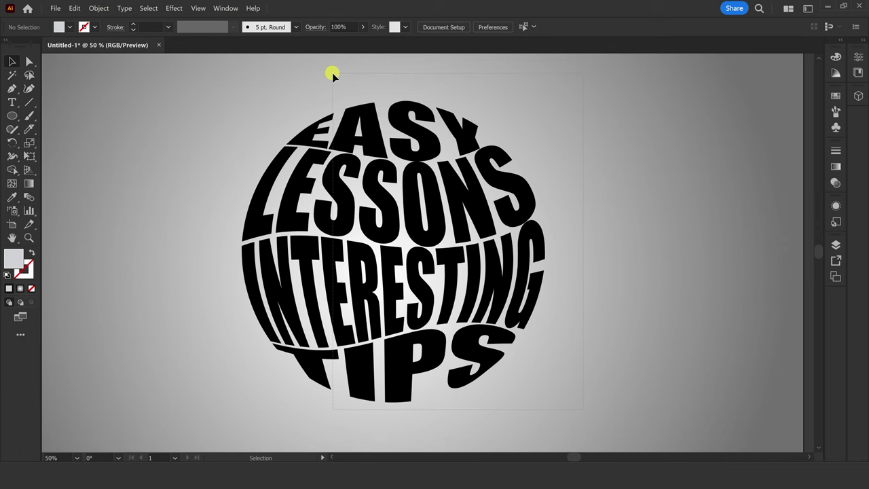
Select all four envelopes and expand them into one group of plain filled shapes
key("ctrl+a")
left_click(107, 12)
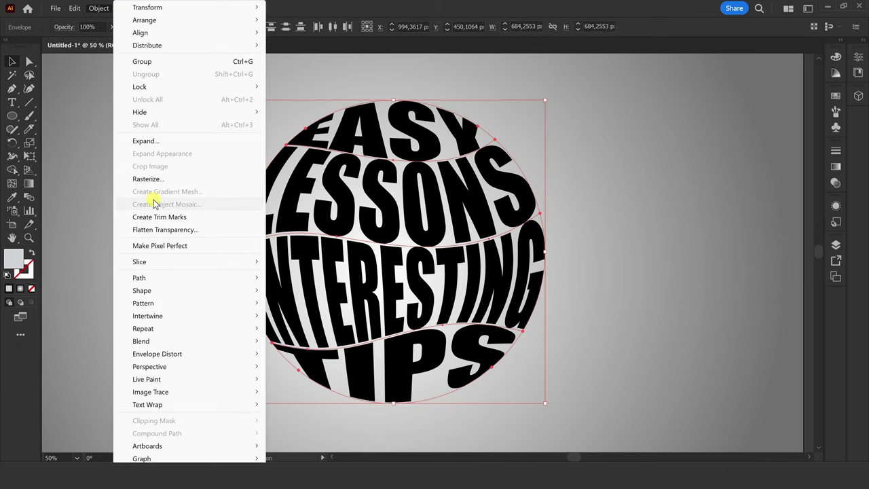
left_click(156, 141)
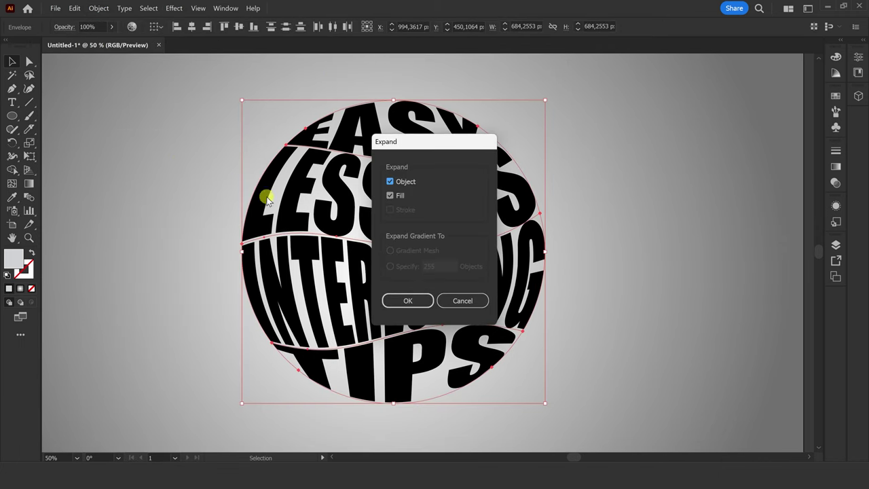
left_click(411, 301)
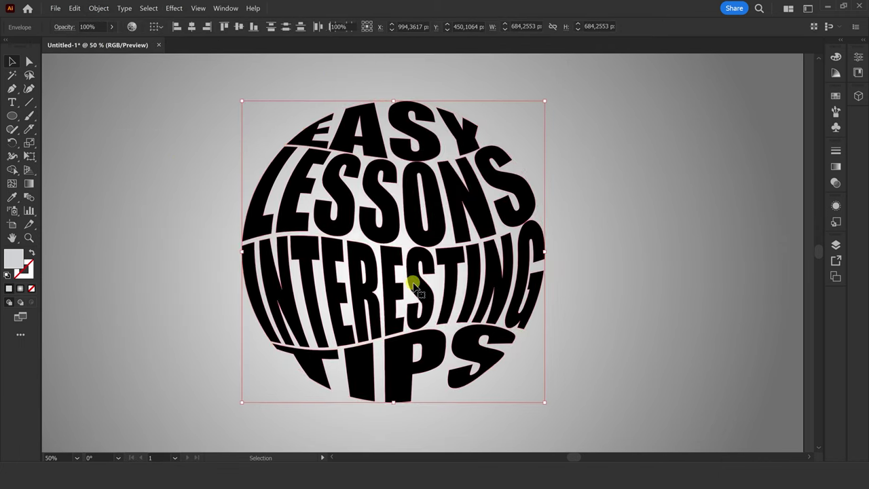
left_click(417, 210)
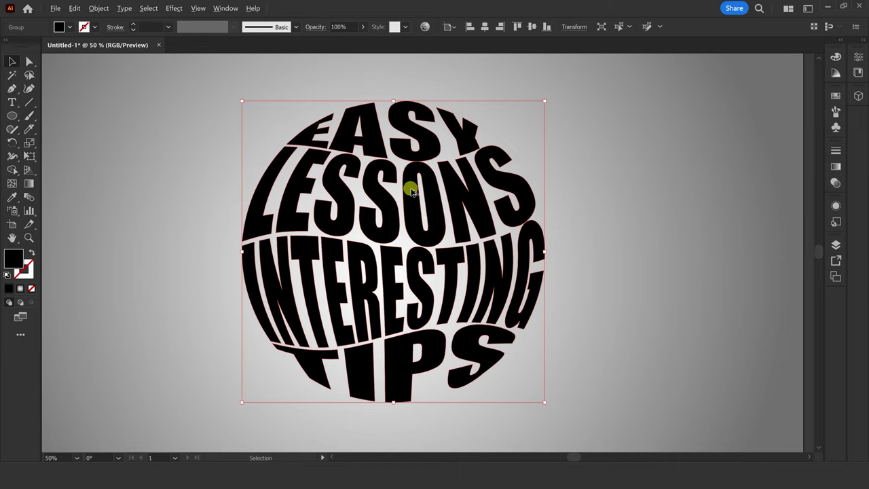
Duplicate the lettering ball to the left of the original
left_click_drag(413, 190, 99, 174)
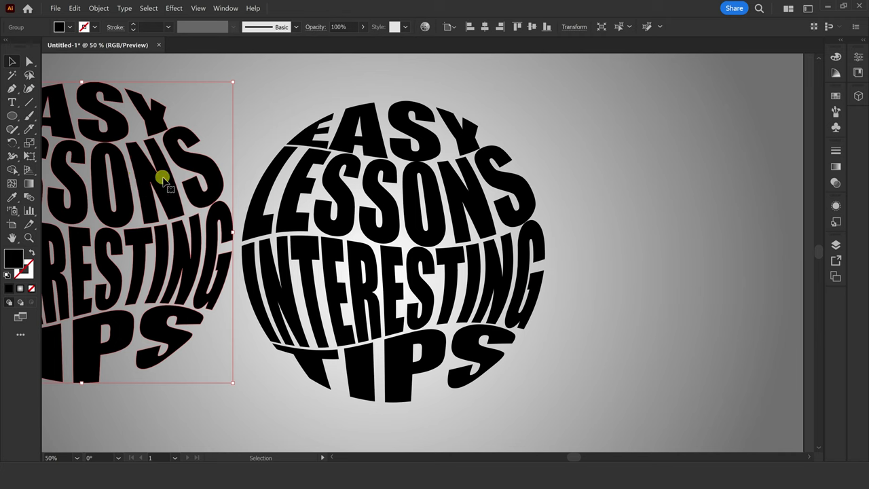
left_click_drag(164, 185, 150, 193)
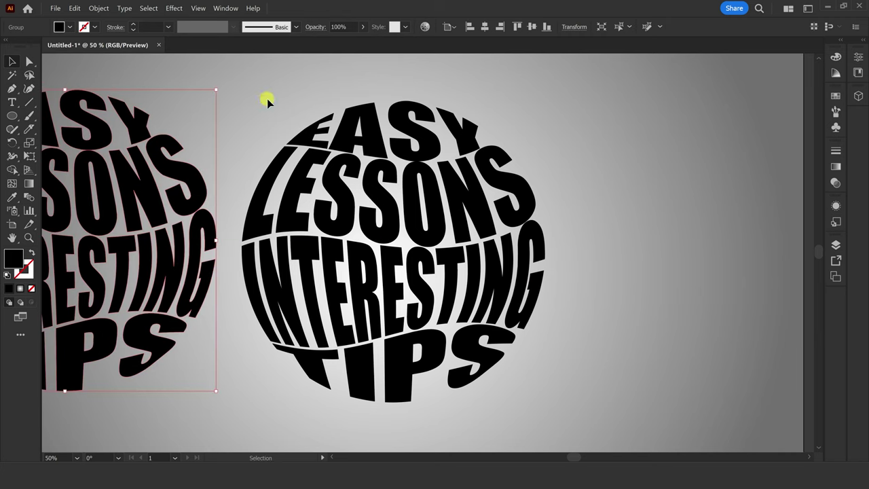
left_click(306, 159)
Fill the original lettering light cyan #41F0F9 and scale a smaller copy into its centre
double_click(13, 257)
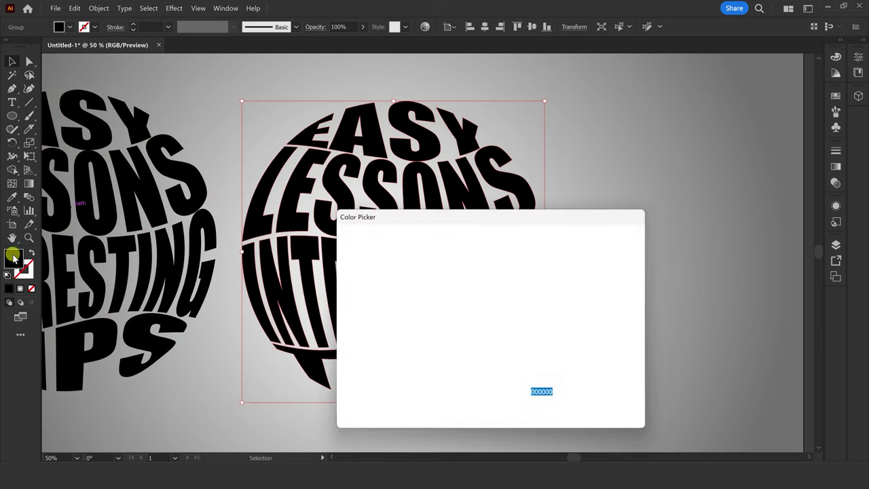
left_click(503, 324)
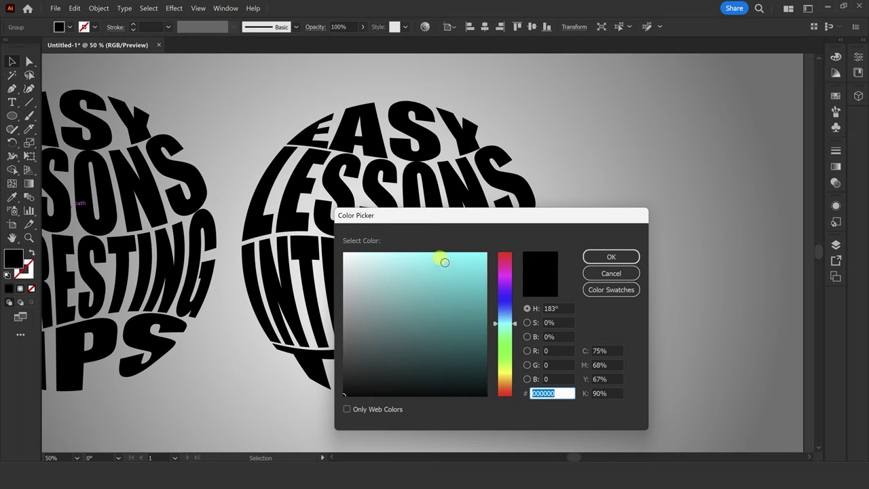
left_click(446, 256)
left_click_drag(445, 254, 449, 254)
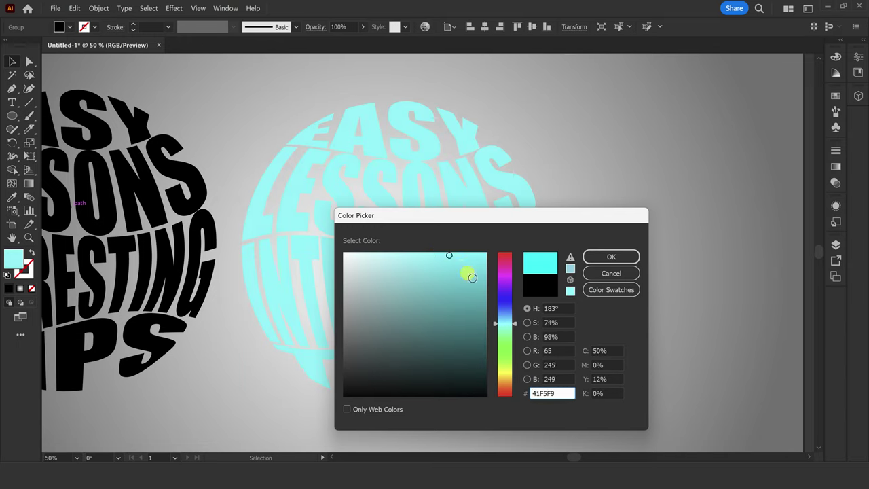
left_click(495, 324)
left_click(609, 255)
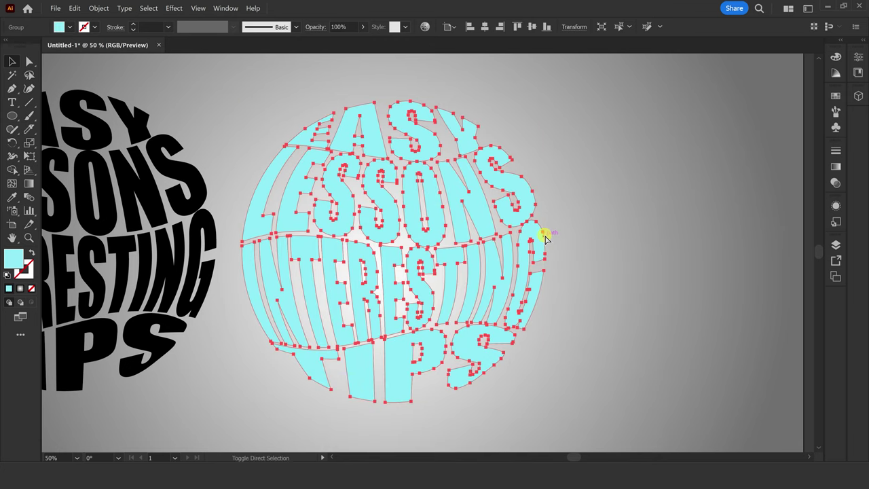
left_click_drag(544, 100, 440, 208)
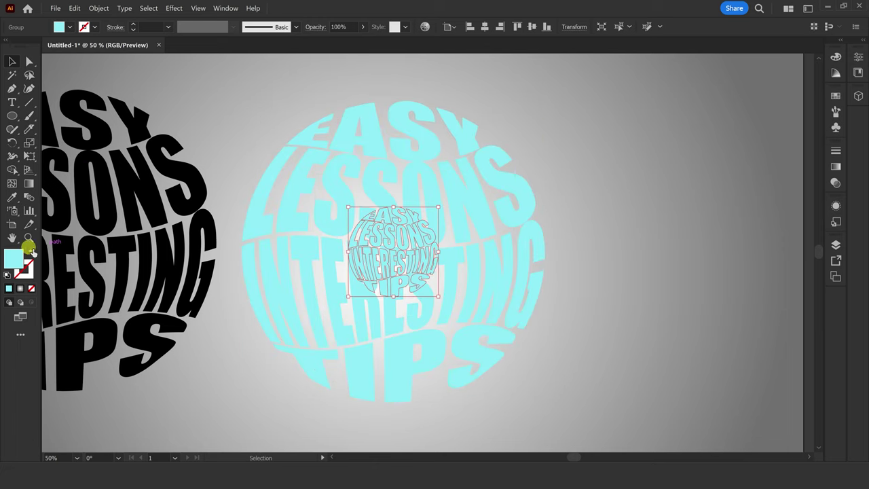
Fill the small central copy dark teal #033F3F
double_click(16, 258)
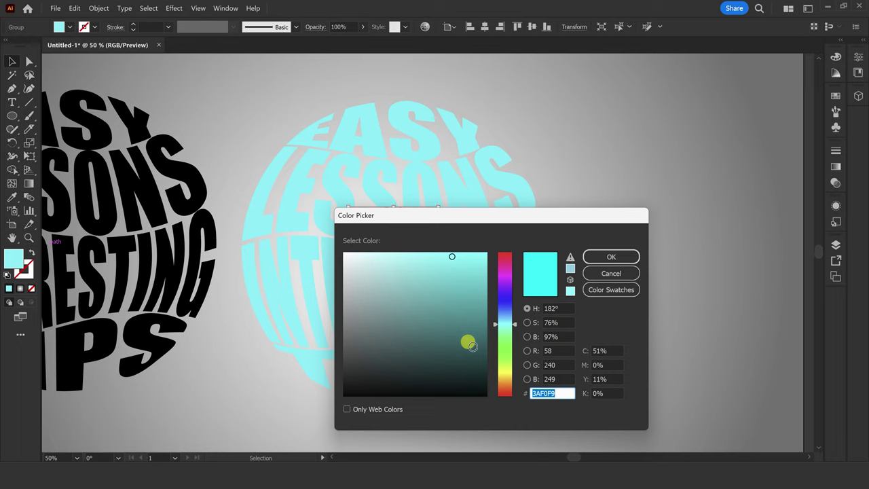
left_click(480, 352)
left_click(481, 360)
left_click(495, 319)
left_click(609, 256)
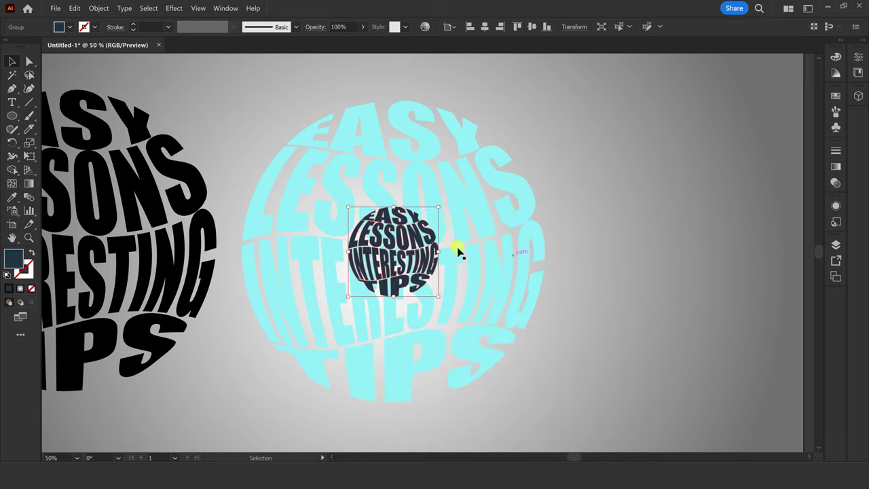
left_click(98, 8)
mouse_move(144, 20)
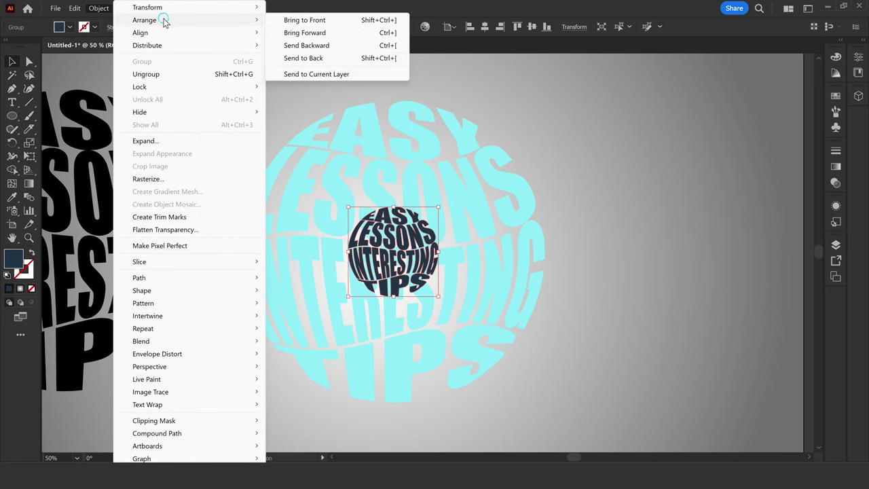
Send the dark copy to back, set Blend Options to Specified Steps, and blend it with the cyan ball
left_click(344, 59)
left_click(386, 251, "shift")
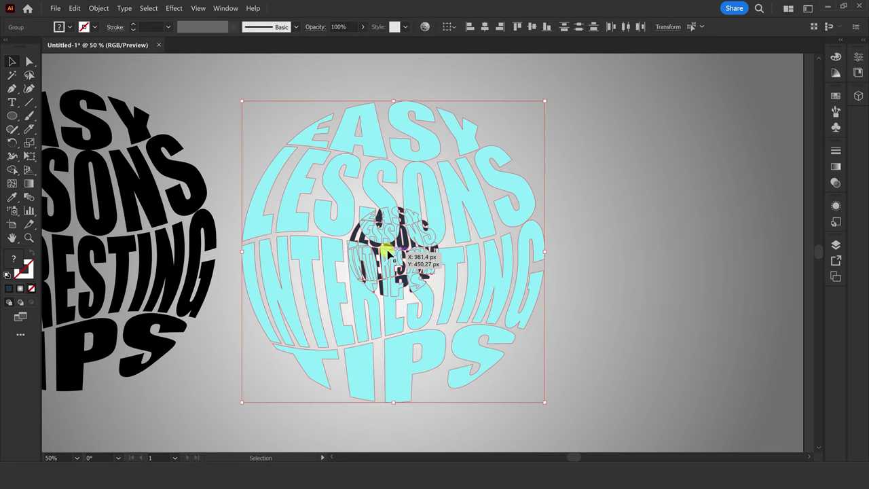
left_click(98, 8)
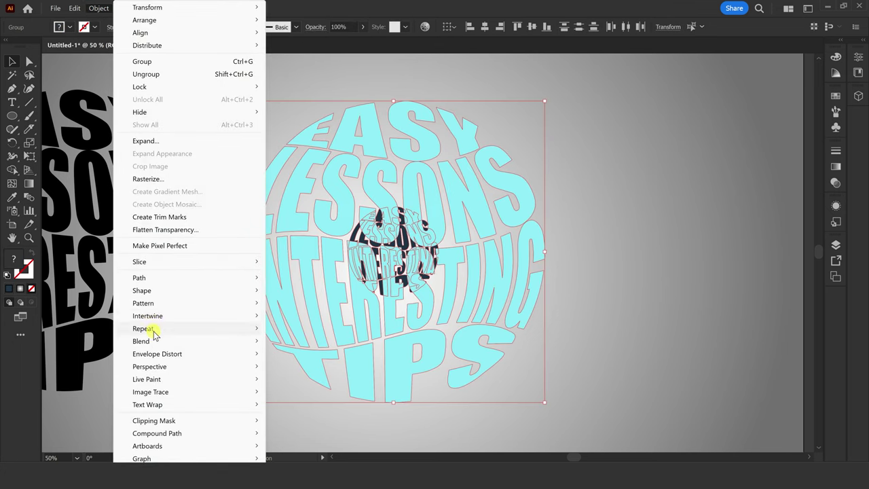
mouse_move(141, 341)
left_click(302, 370)
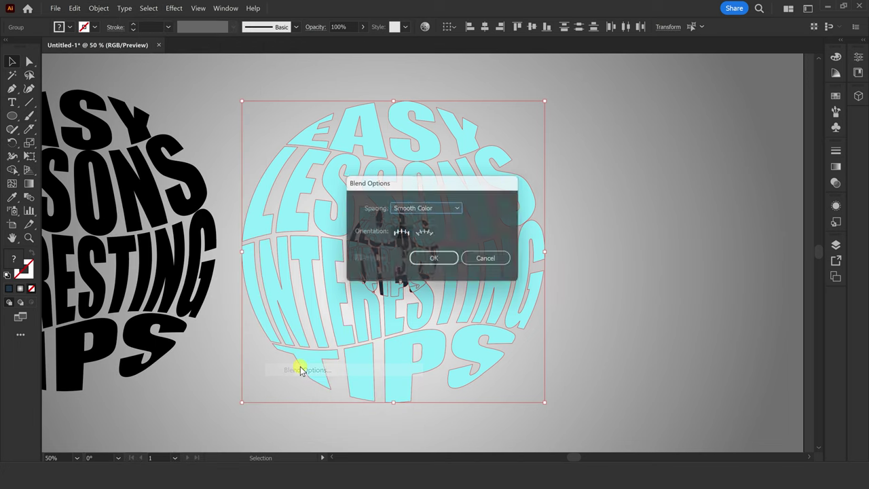
left_click(440, 208)
left_click(428, 232)
type("888")
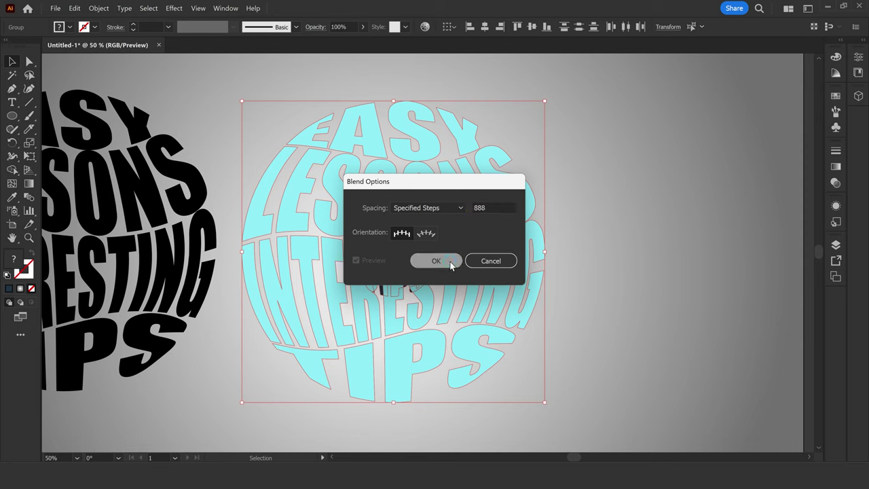
left_click(446, 261)
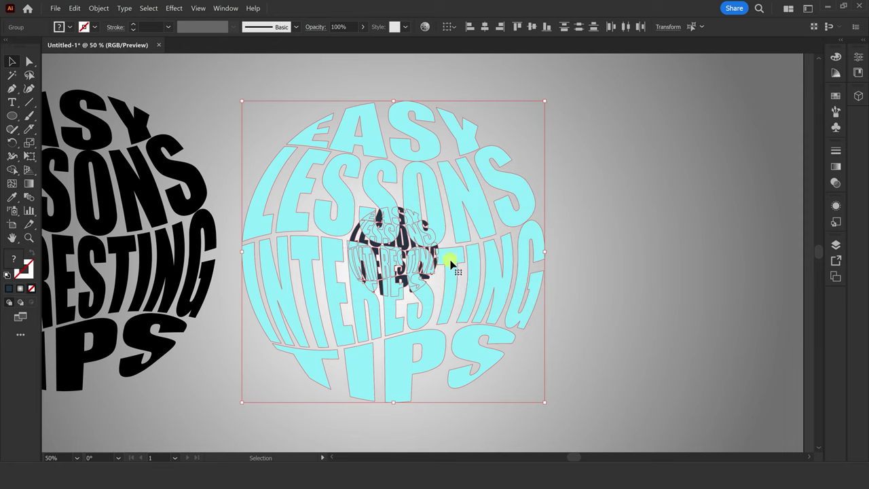
left_click(99, 8)
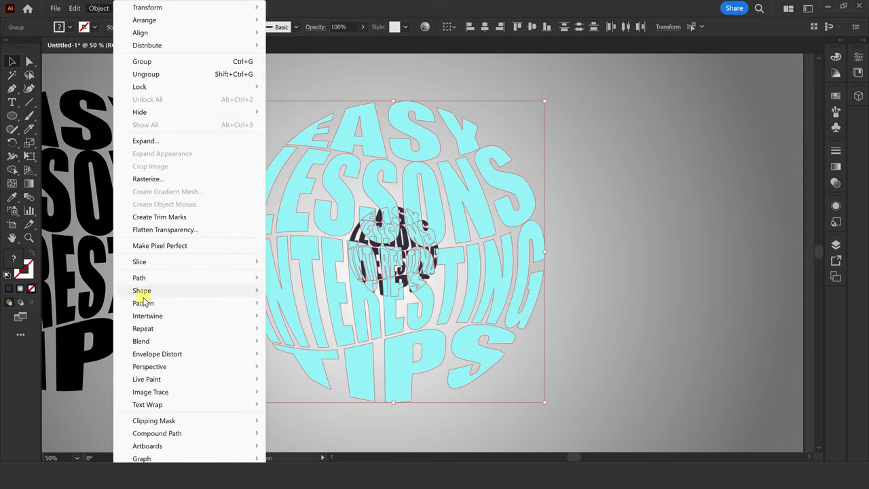
mouse_move(141, 340)
left_click(322, 346)
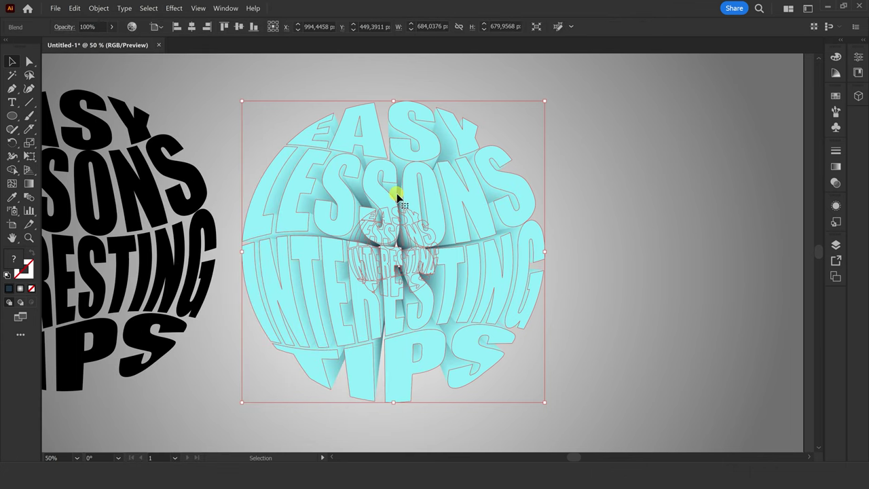
Recolour the black word circle to white (FFFFFF) and move it onto the cyan blend as the front faces
right_click(212, 113)
left_click(162, 142)
left_click(162, 142)
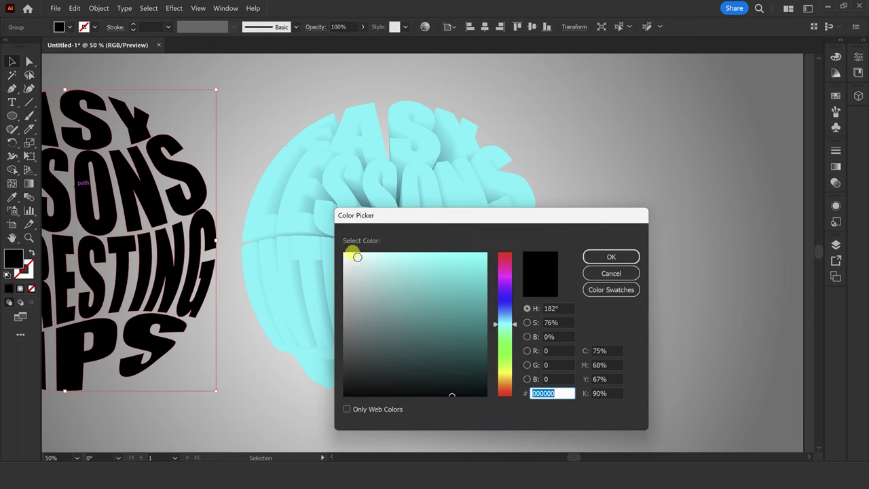
left_click(353, 254)
left_click(611, 257)
left_click_drag(165, 188, 468, 196)
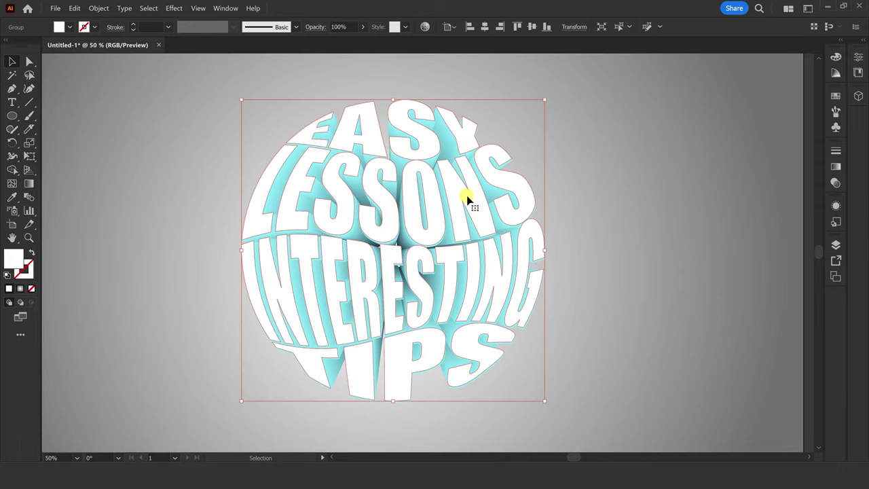
left_click(629, 193)
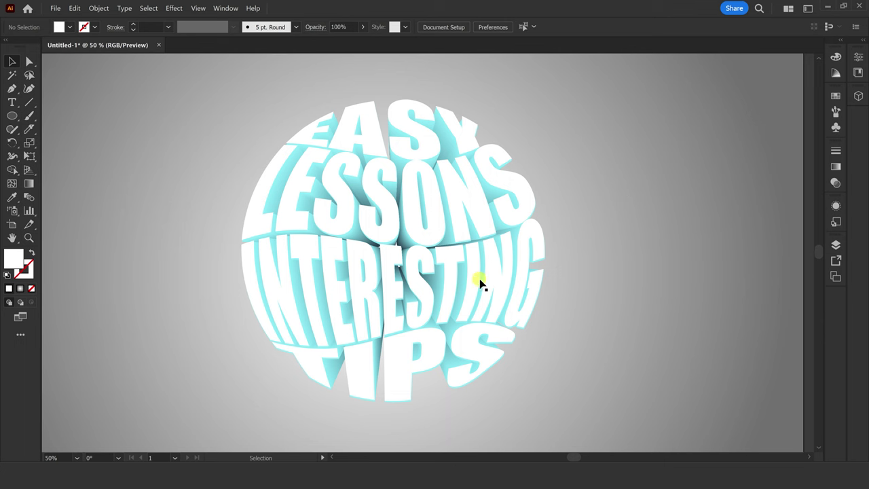
Zoom in and back out to check the lettering ball, then select all the artwork with Ctrl+A
left_click(408, 372)
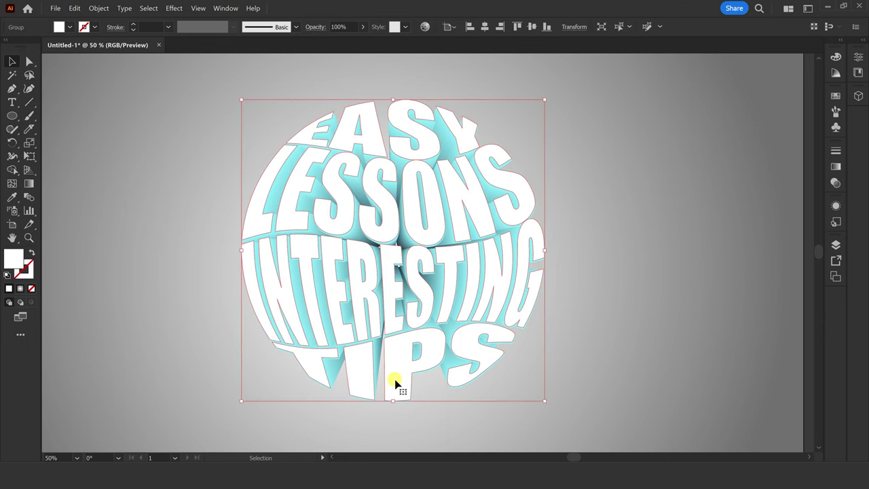
scroll(368, 396, "up", 2)
key("ctrl+z")
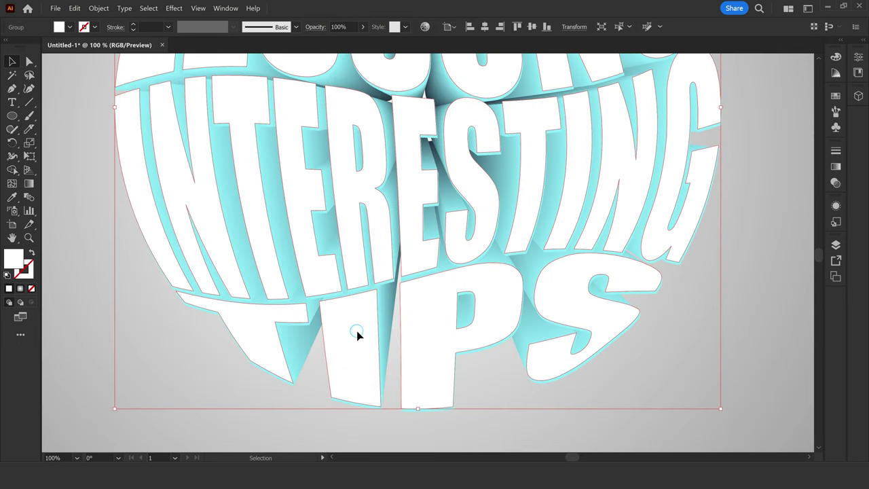
scroll(356, 333, "down", 3)
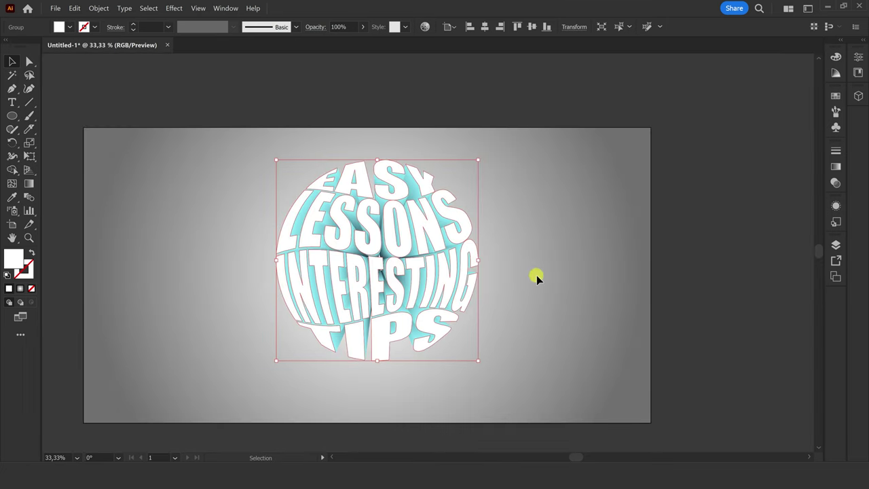
right_click(537, 269)
left_click(492, 220)
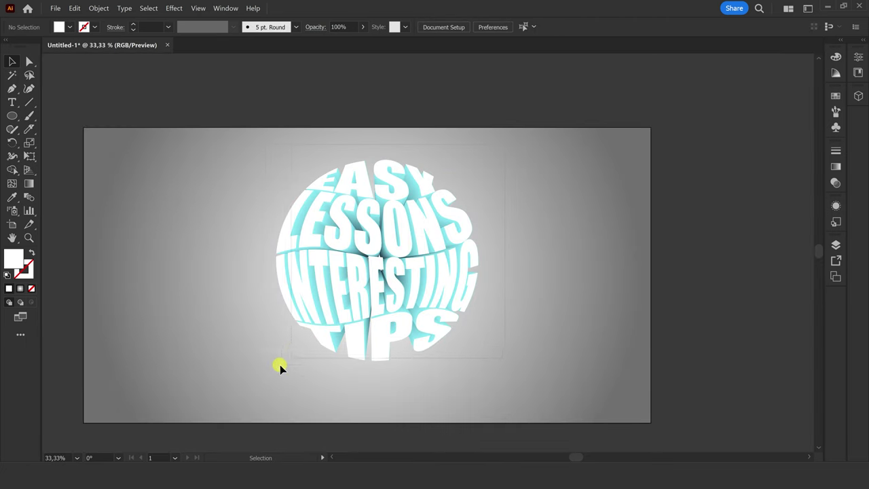
key("ctrl+a")
Align the lettering group to the artboard centre horizontally (X 960 px) and vertically, then recentre the view
key("a")
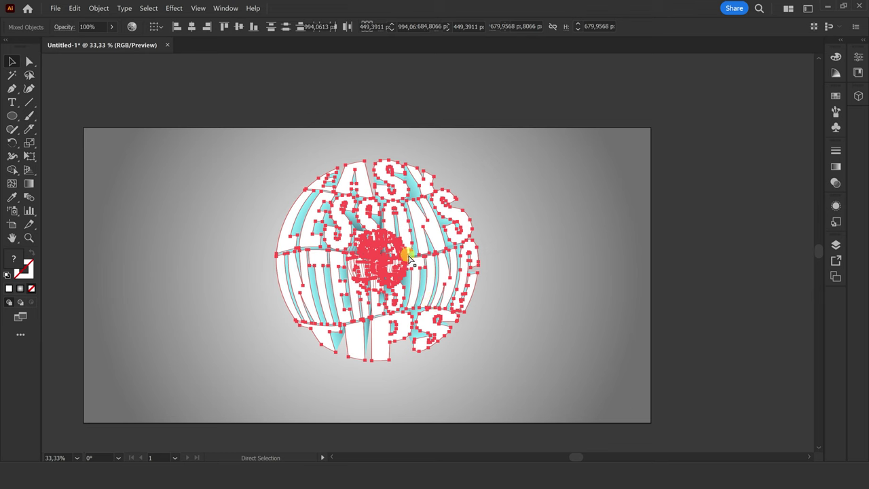
key("v")
left_click(857, 58)
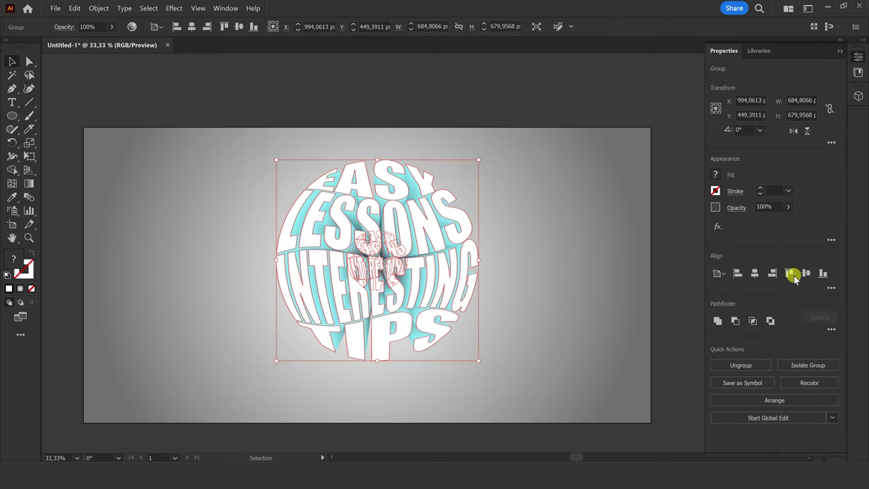
left_click(752, 274)
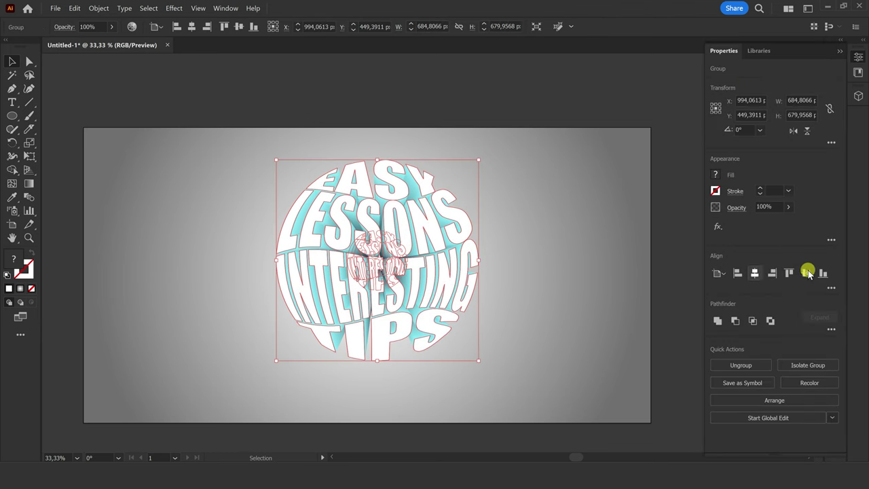
left_click(526, 239)
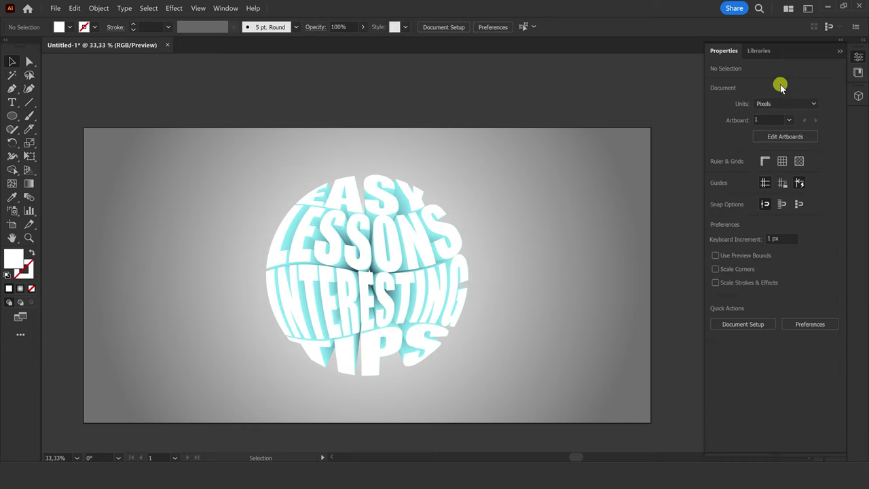
left_click(840, 51)
scroll(373, 341, "up", 1)
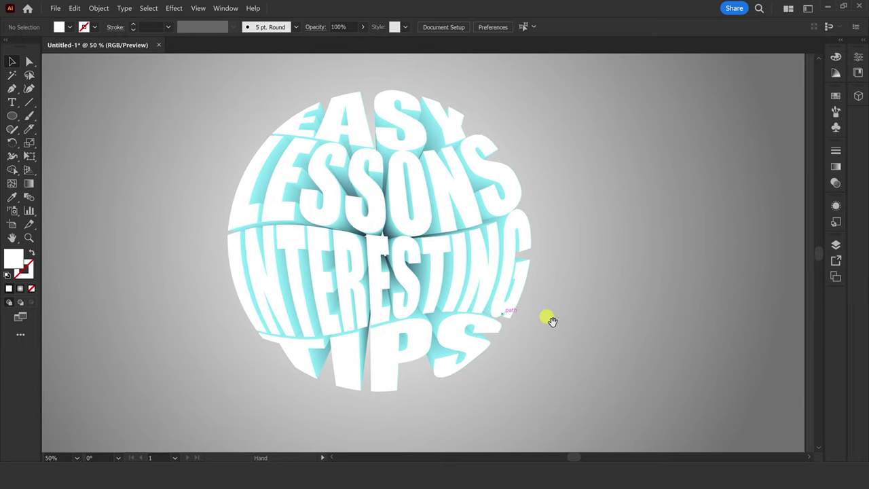
left_click_drag(551, 320, 562, 321)
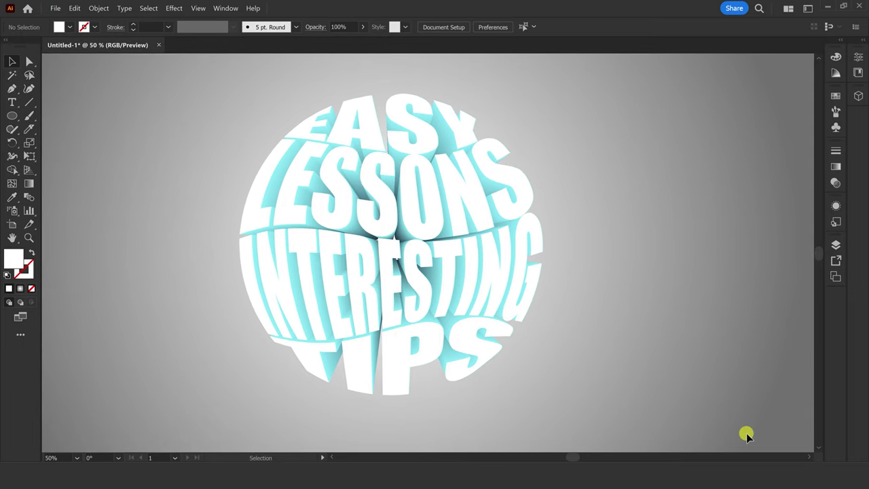